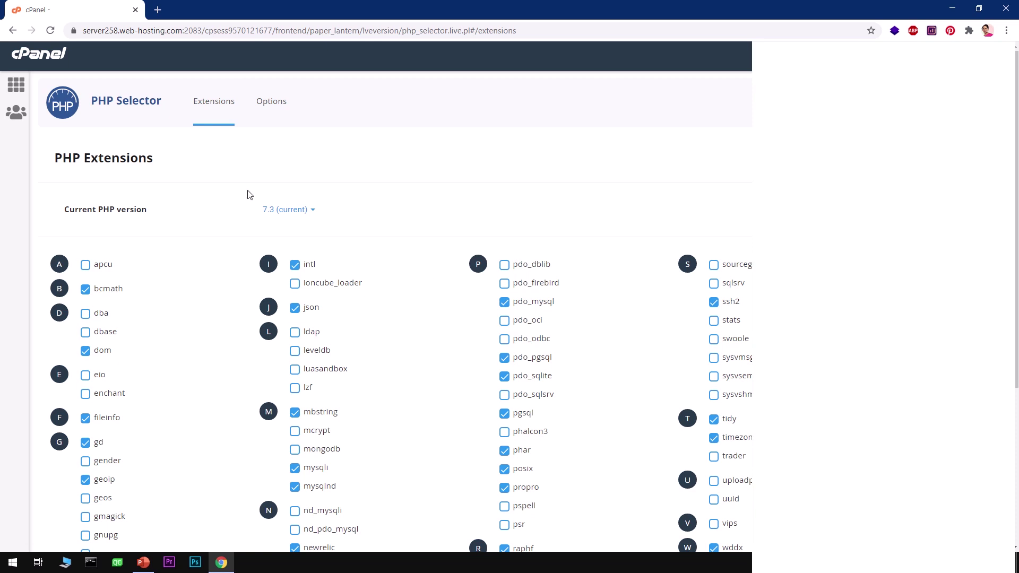
Return to the cPanel main dashboard from the PHP 7.3 extensions page.
click(11, 89)
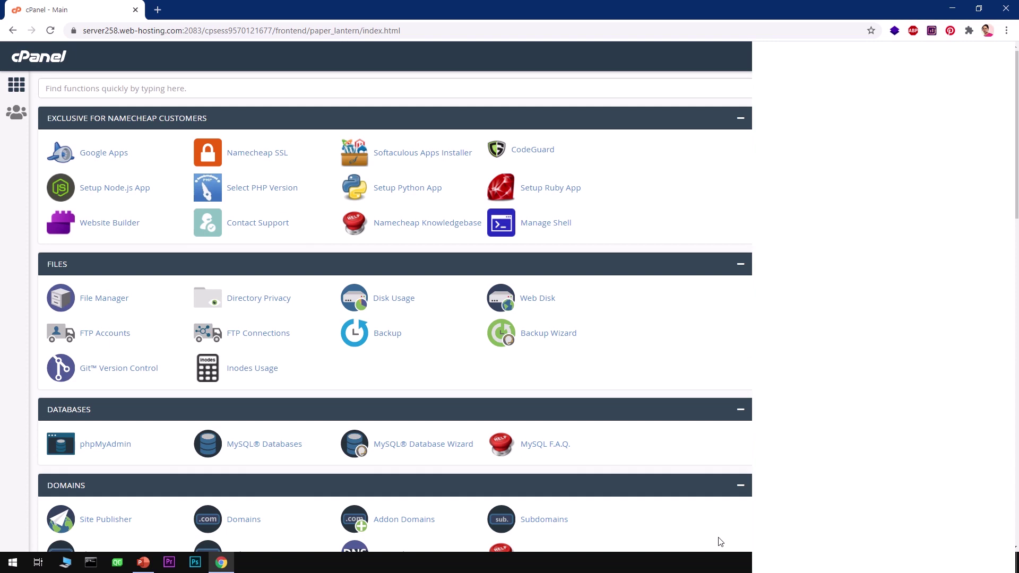
Search 'addon', confirm ajobe.org on the Addon Domains page, and return to the dashboard.
click(151, 85)
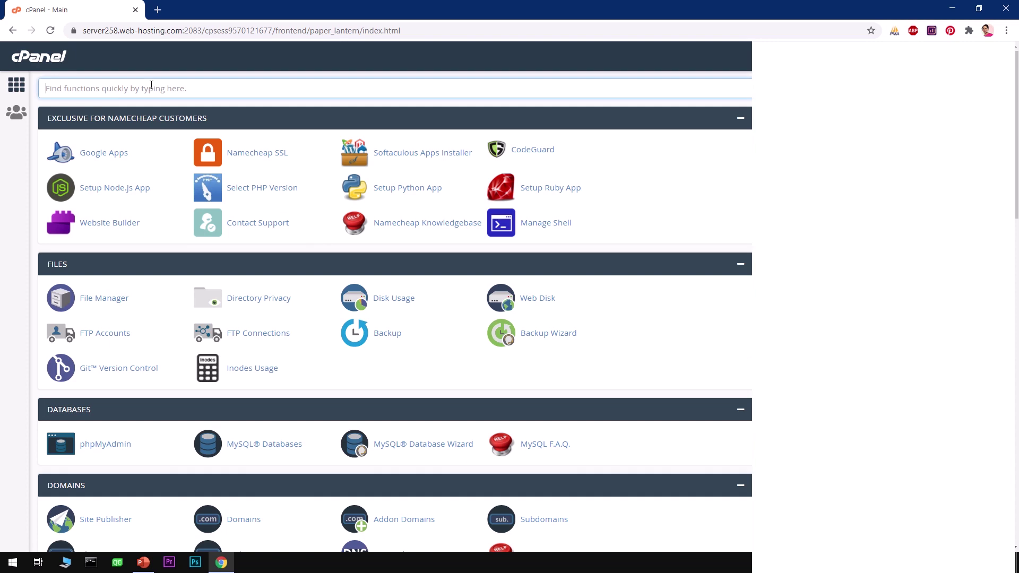
text(addon)
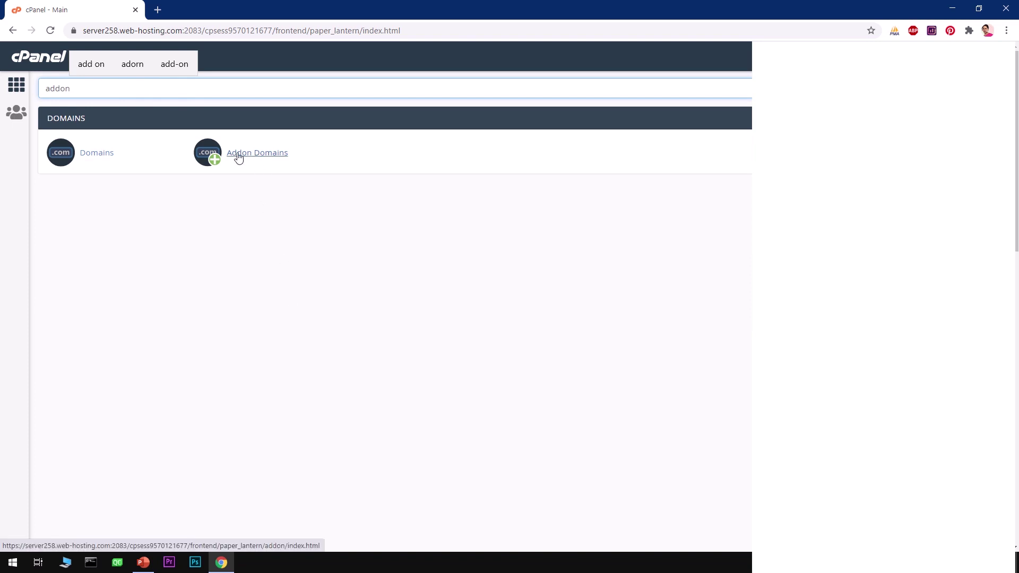
click(261, 161)
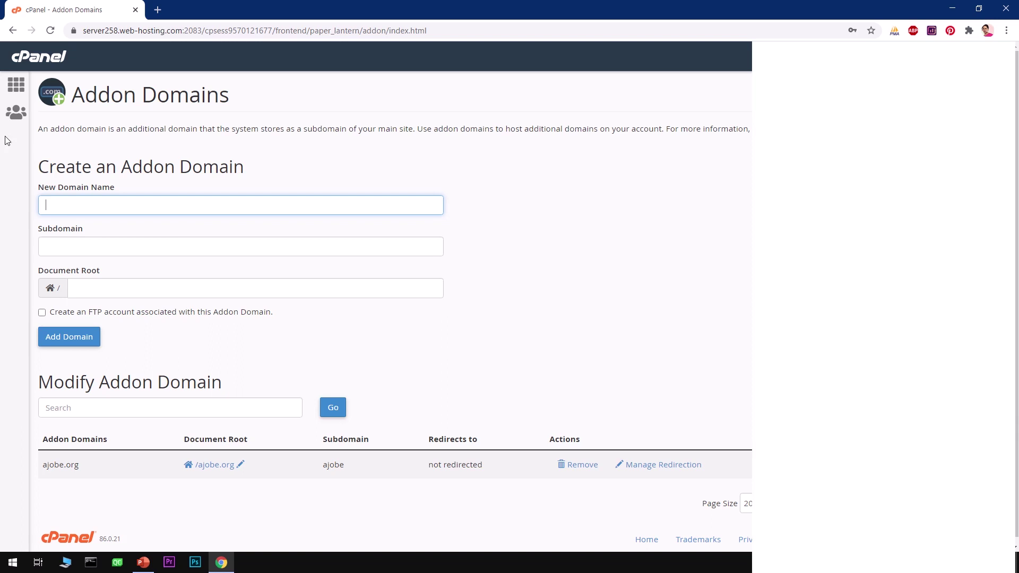
click(13, 91)
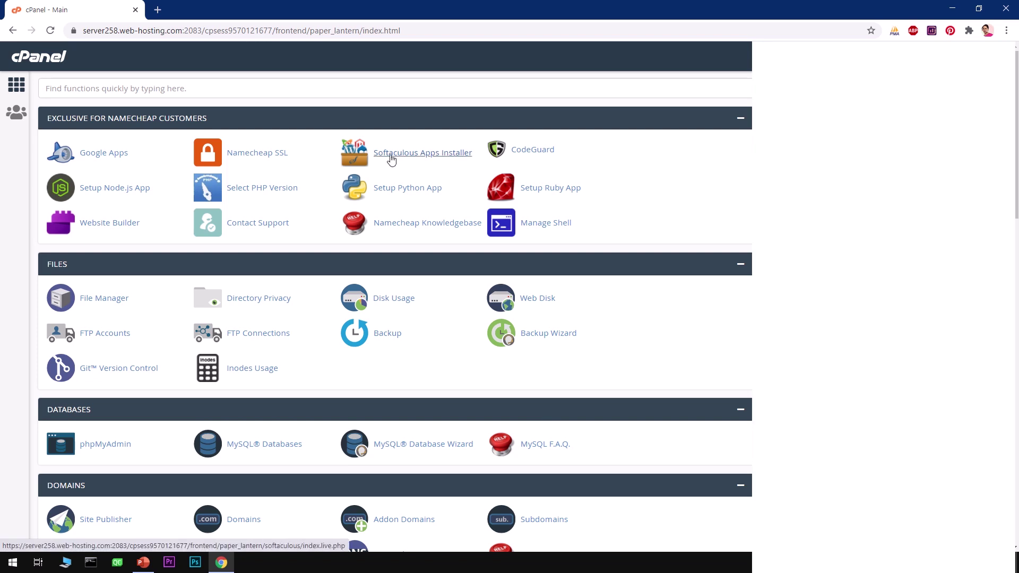
Open Softaculous Apps Installer and page through its scripts and categories to reveal Educational.
click(390, 158)
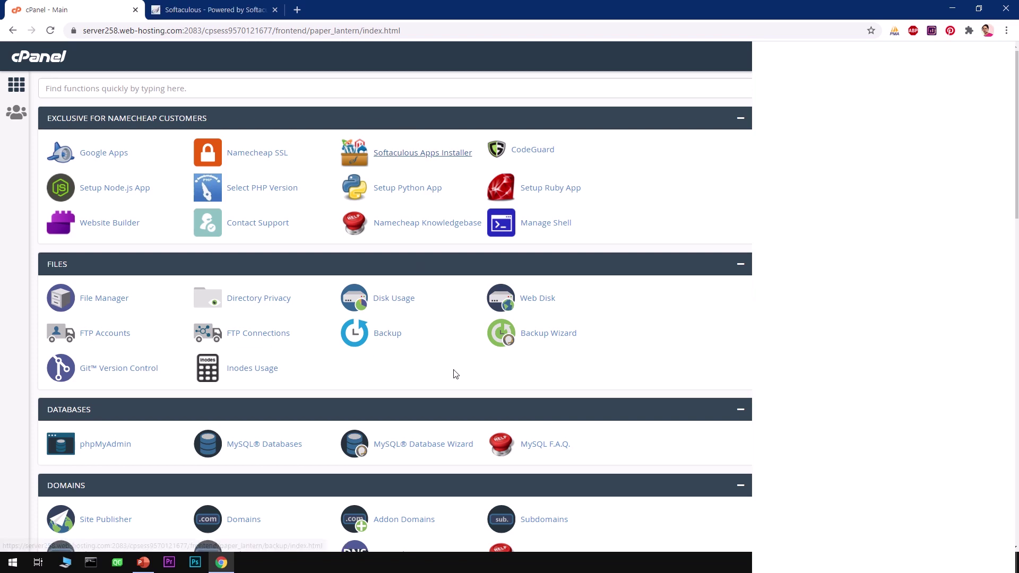
scroll(455, 345, down, 10)
scroll(454, 371, down, 8)
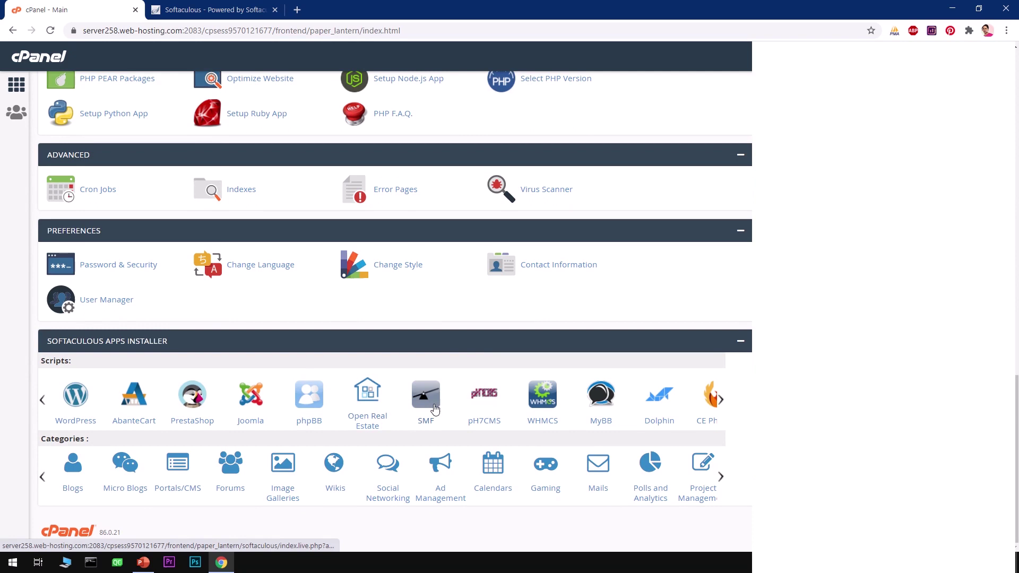
click(726, 400)
click(722, 401)
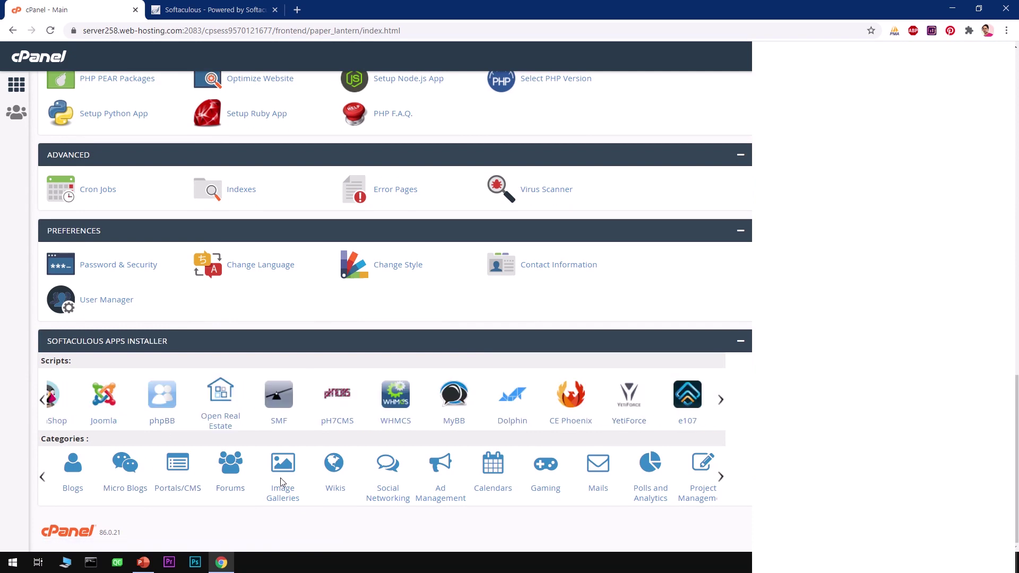
click(721, 478)
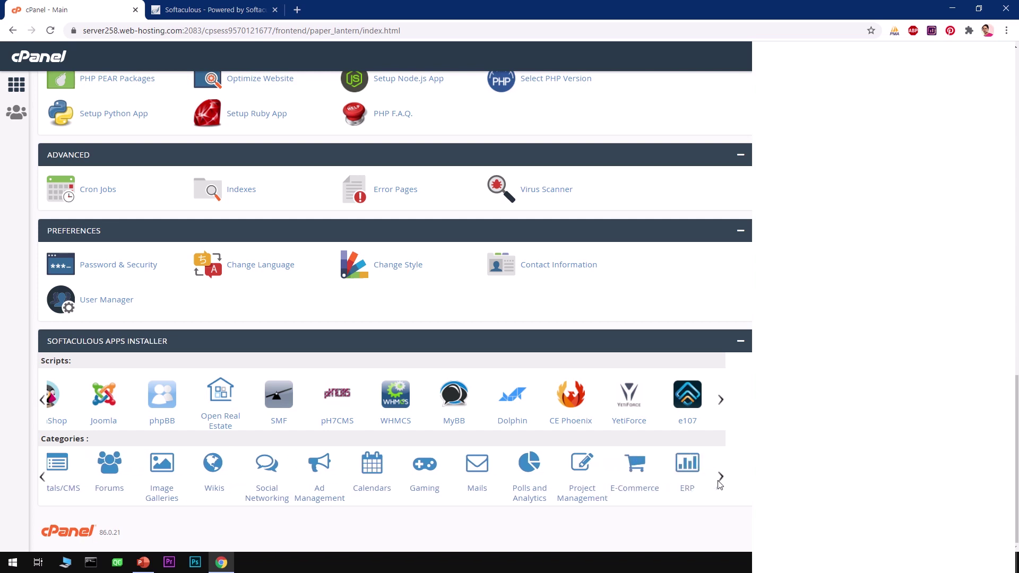
click(719, 479)
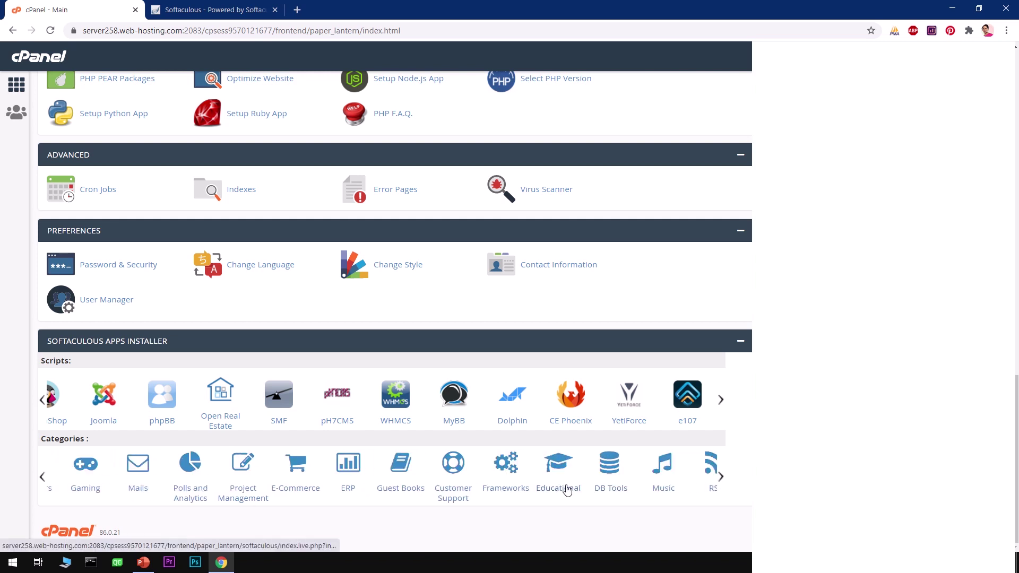
Open the Educational category and pick Moodle to see its version 3.9 overview.
click(561, 483)
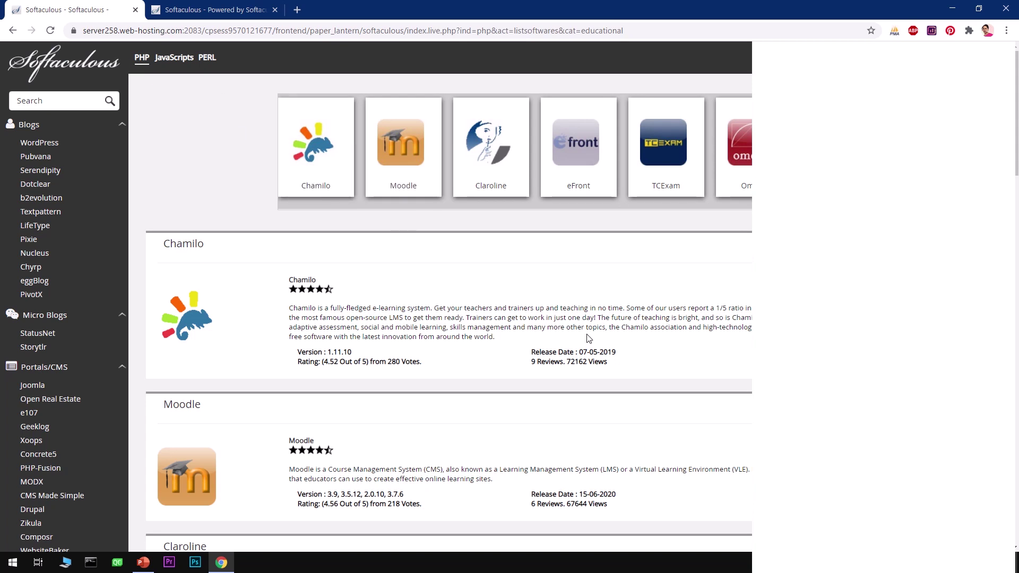
scroll(483, 357, down, 8)
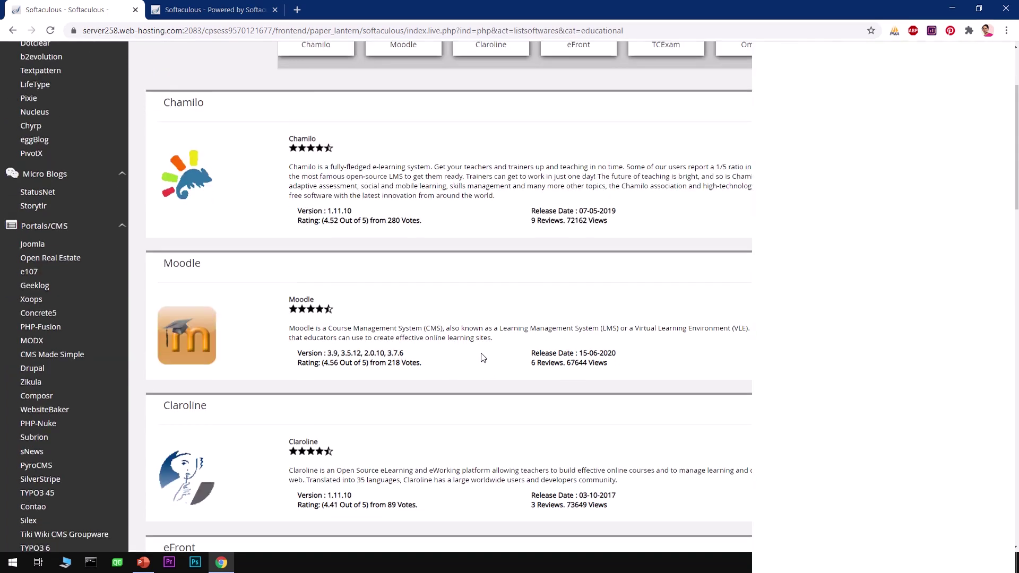
scroll(483, 357, up, 5)
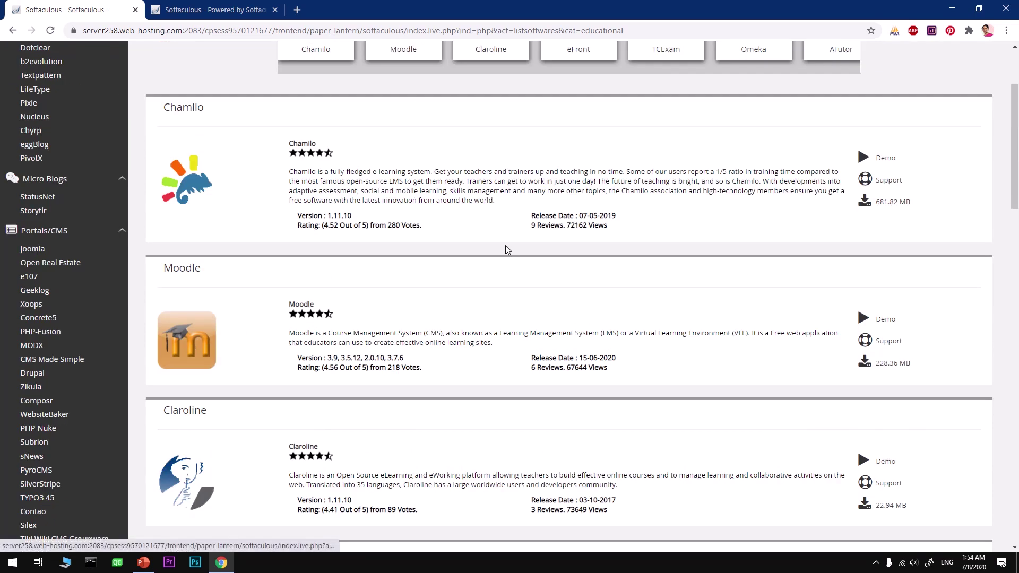
scroll(506, 245, up, 3)
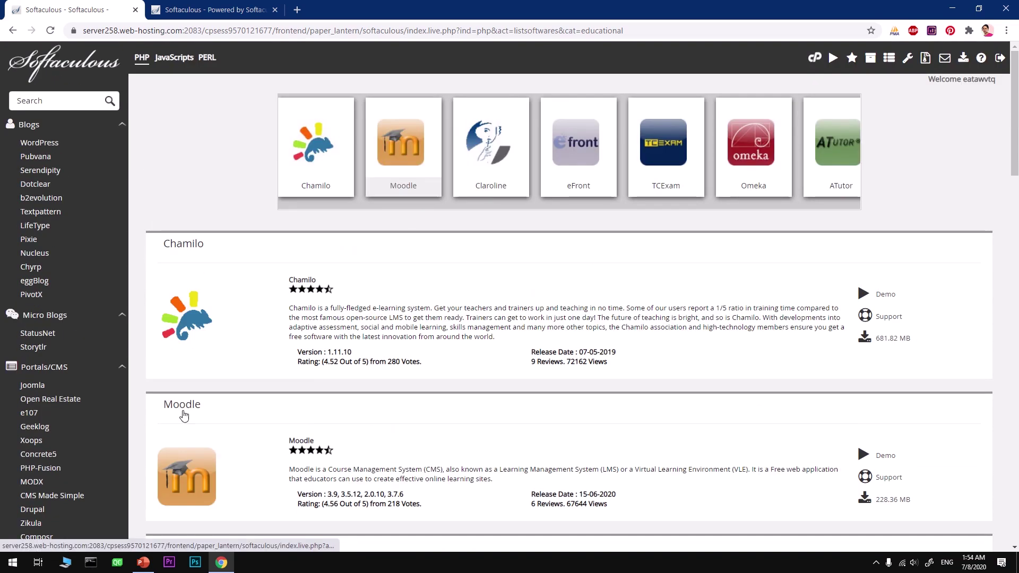
click(404, 153)
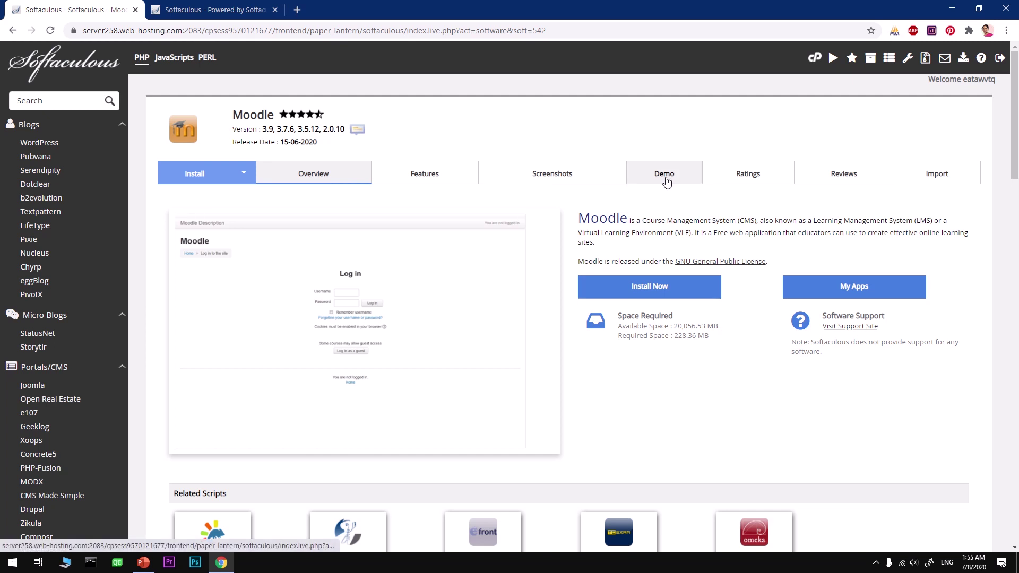
Start the Moodle install on domain ajobe.org and correct the data directory name.
click(643, 287)
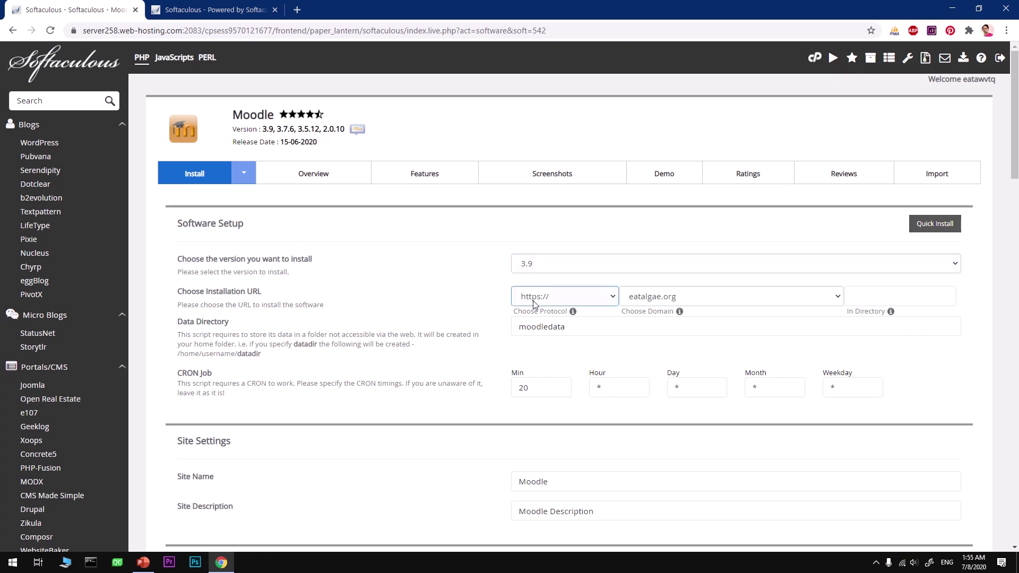
click(642, 296)
click(664, 324)
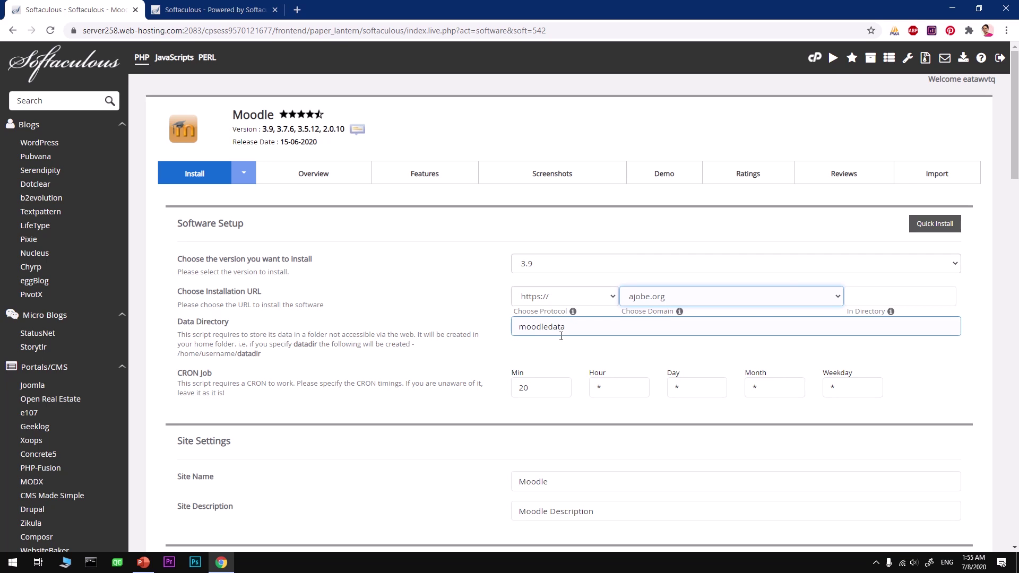
drag(550, 328, 518, 328)
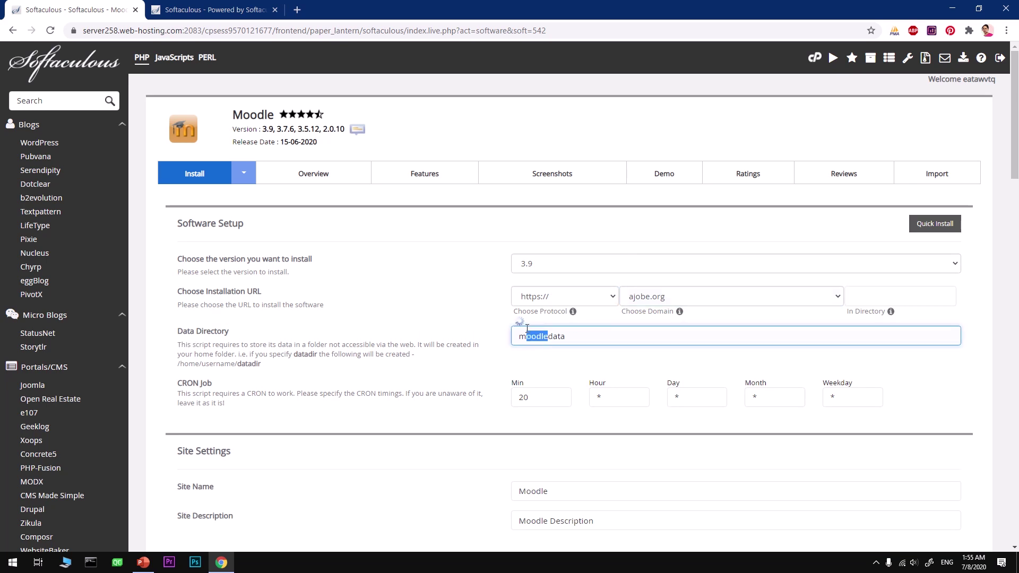
text(md)
key(BackSpace)
text(od)
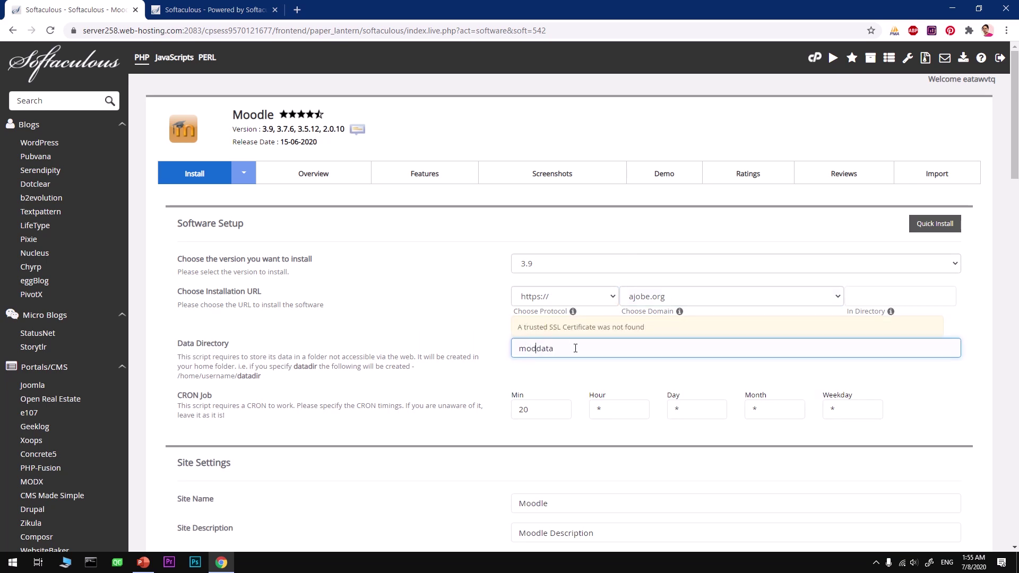
key(BackSpace)
text(odle)
click(283, 430)
Set the CRON minute value to 60.
click(517, 419)
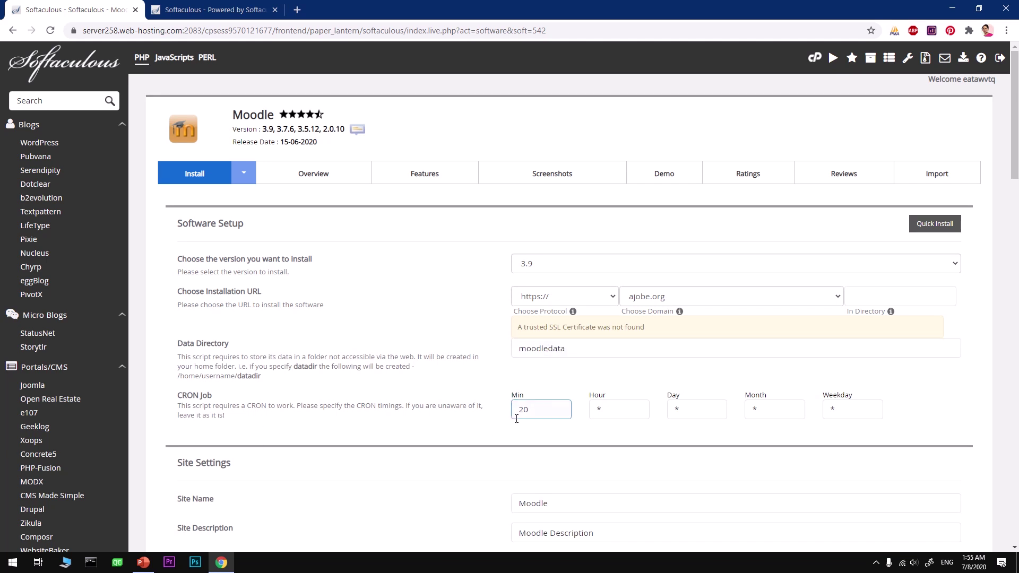
click(437, 427)
scroll(382, 458, down, 3)
drag(552, 272, 471, 272)
text(60)
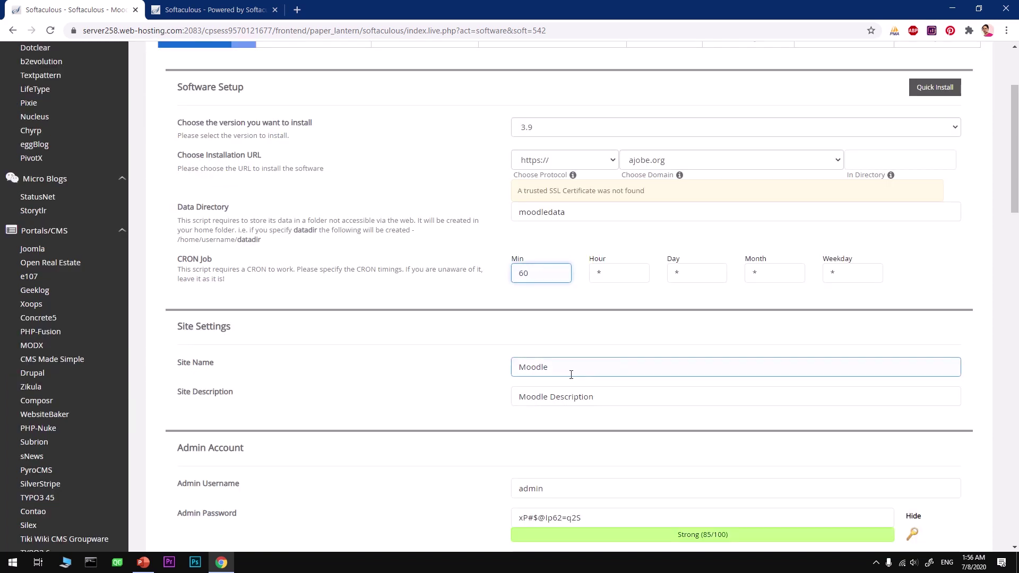
Name the site LearningHub with description 'Learn Whatever Makes You Happy'.
click(568, 372)
key(Home)
text(Lear)
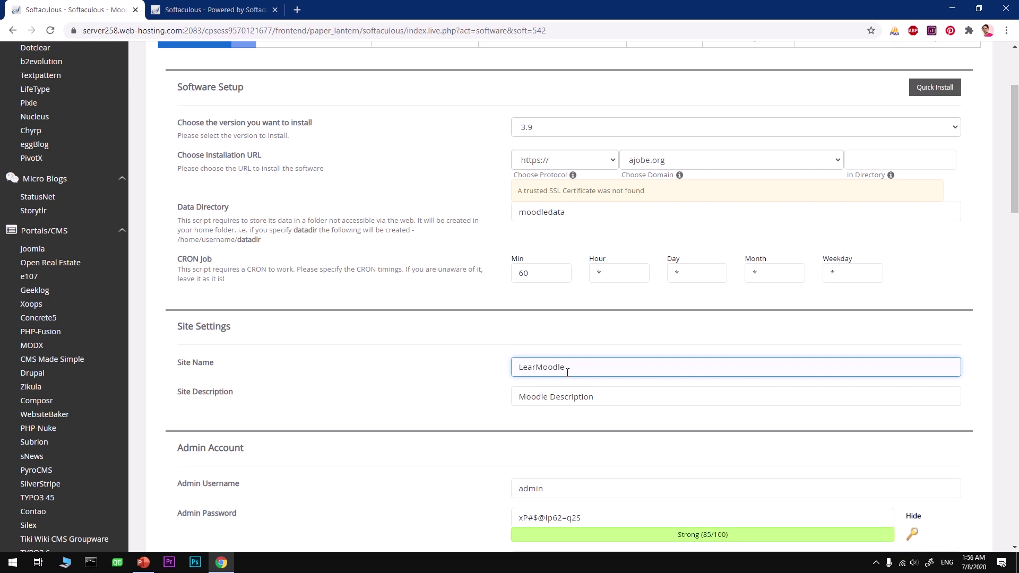
text(n)
key(Delete)
key(Delete)
key(Delete)
key(Delete)
key(Delete)
key(Delete)
text(ingHub)
key(Tab)
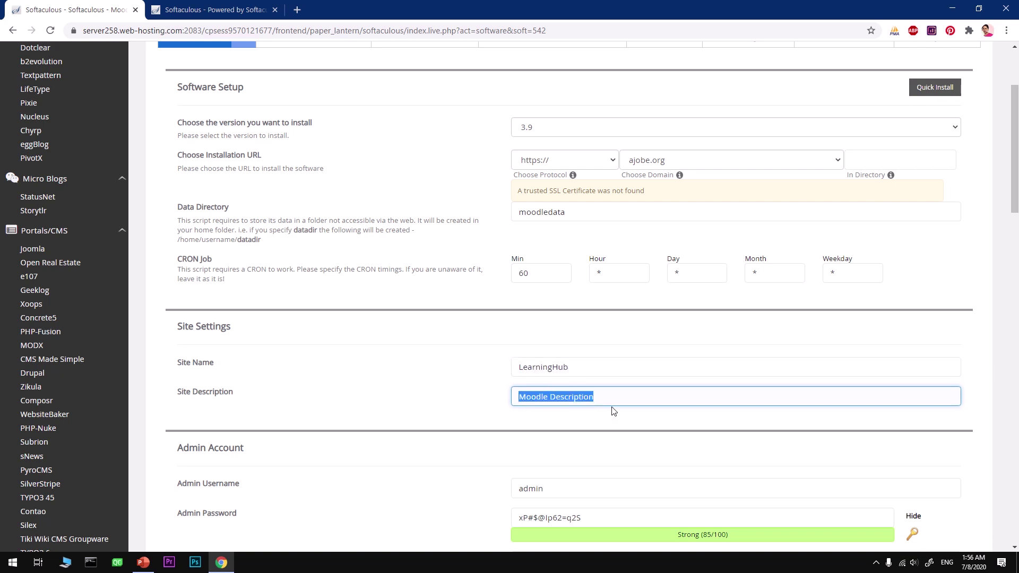
text(Learn Whatever Makes You Happy)
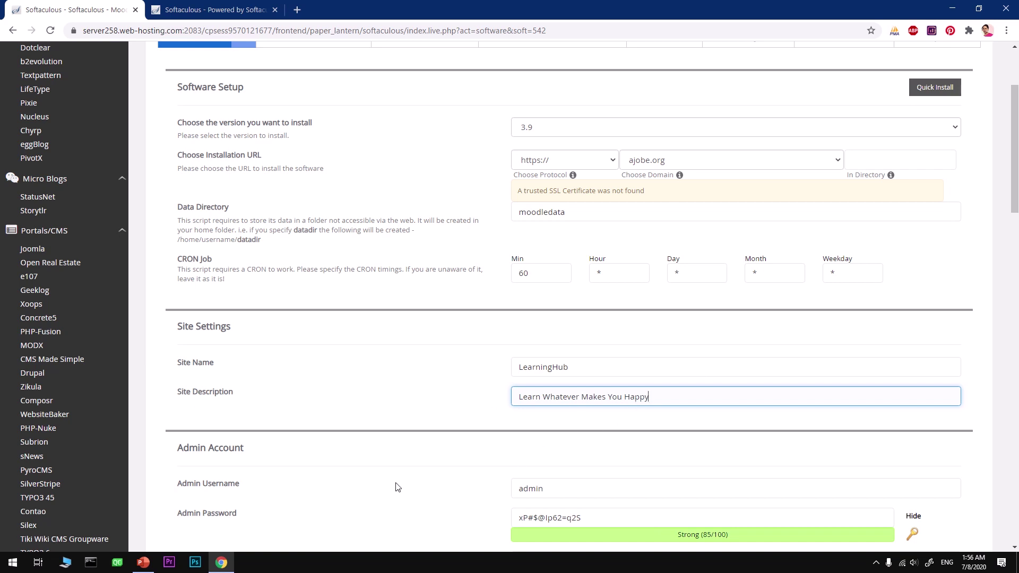
Set the admin username to 'moodle' and paste it into a new Notepad note.
scroll(398, 487, down, 2)
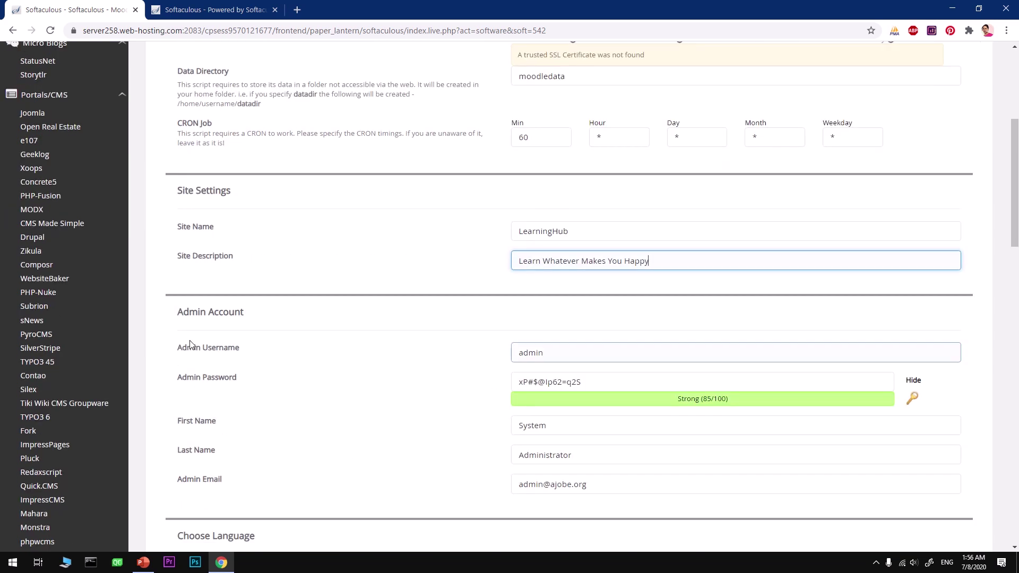
click(532, 355)
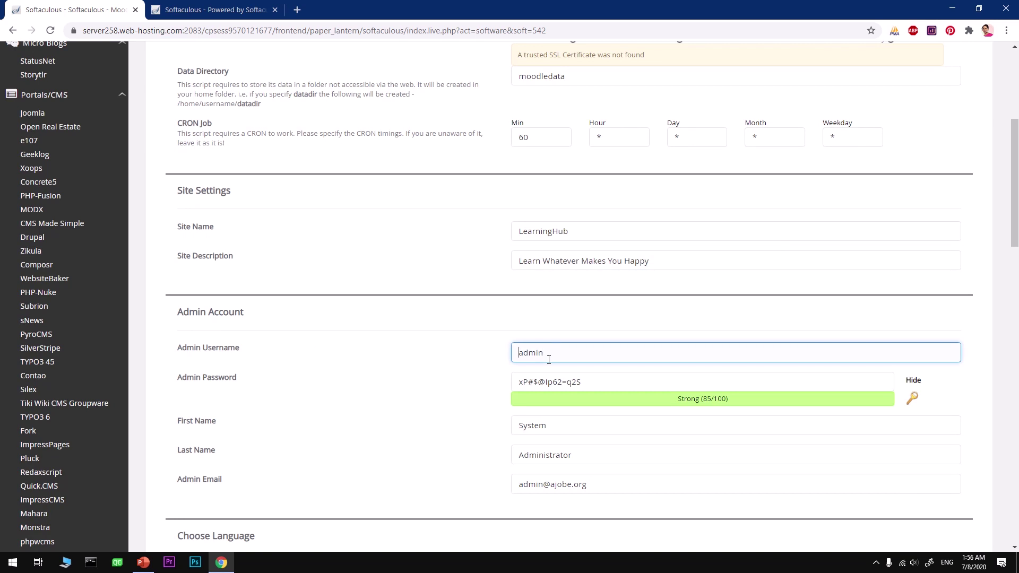
text(moodle)
double_click(539, 360)
key(ctrl+c)
key(super+r)
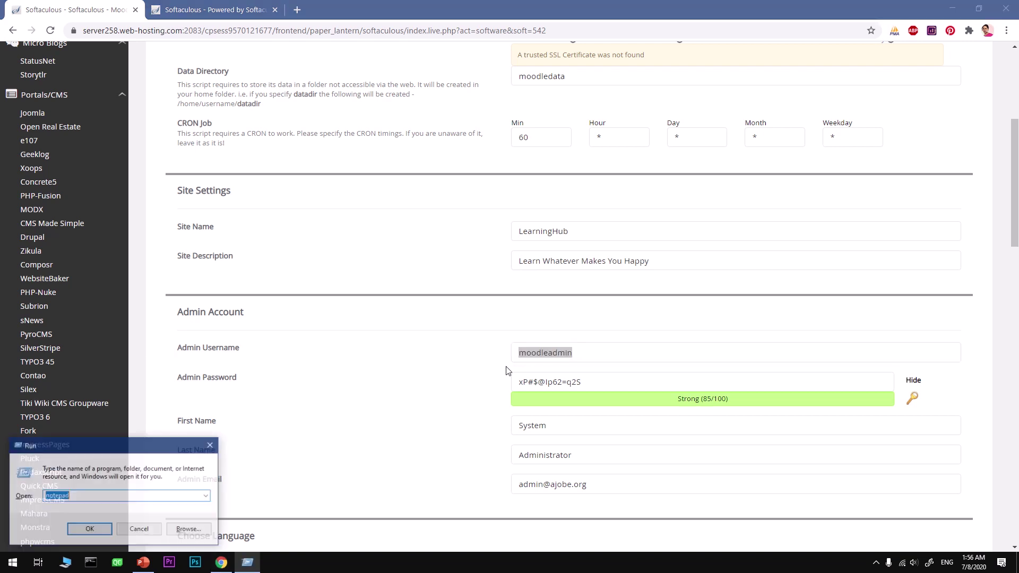
key(Return)
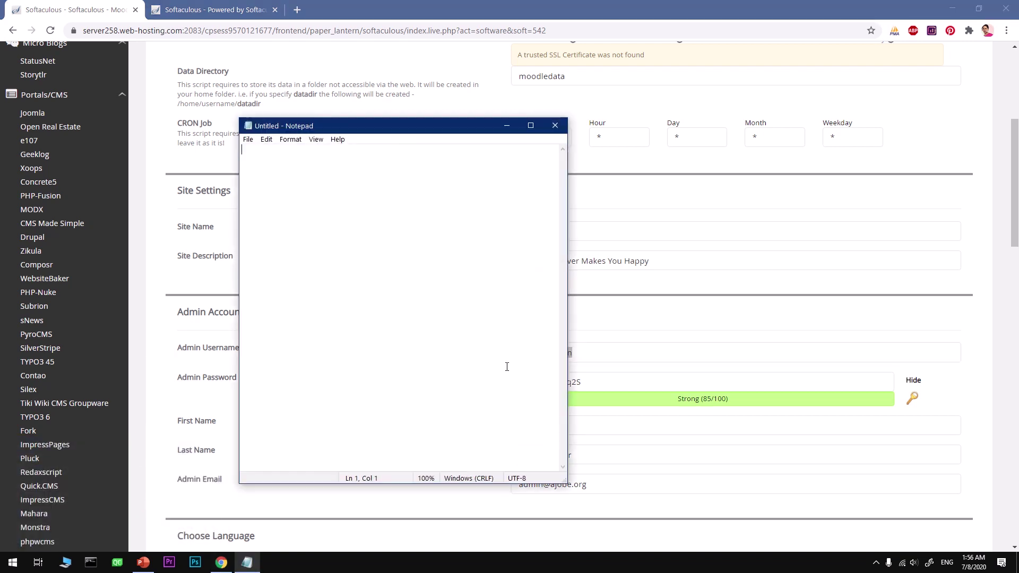
key(ctrl+v)
Copy the generated admin password into the Notepad note below the username.
click(670, 380)
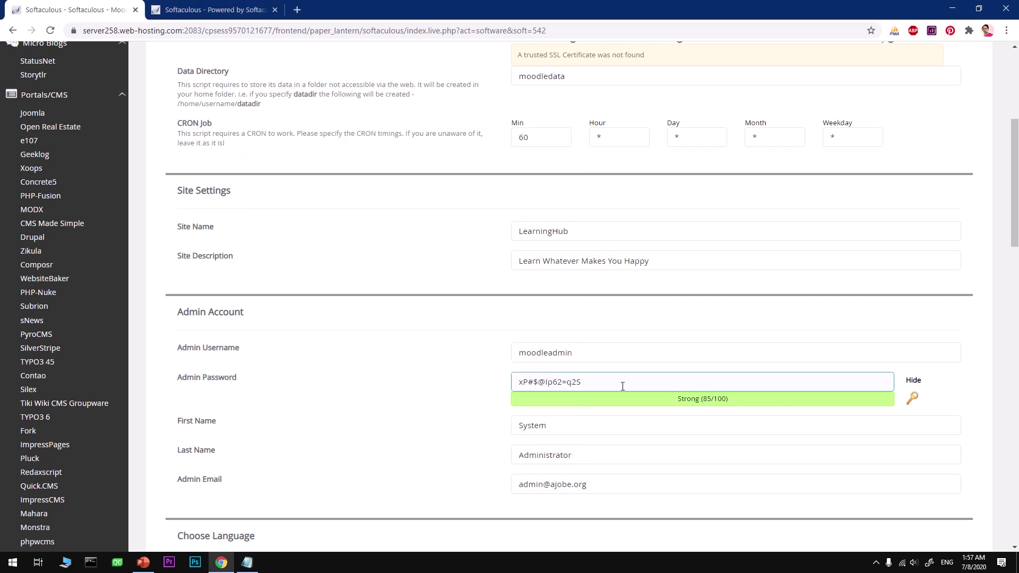
drag(670, 381, 479, 387)
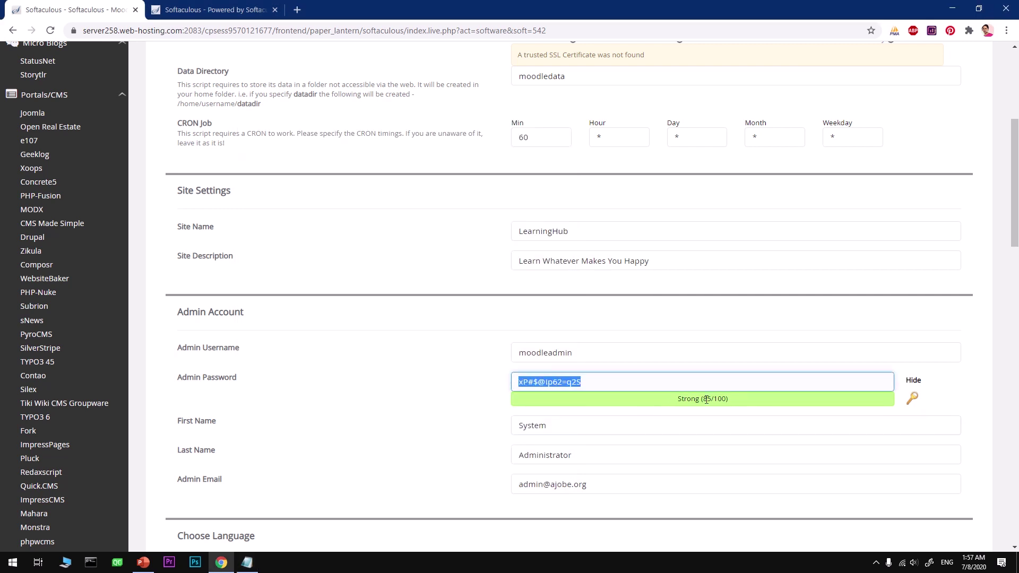
key(ctrl+c)
key(alt+Tab)
key(ctrl+v)
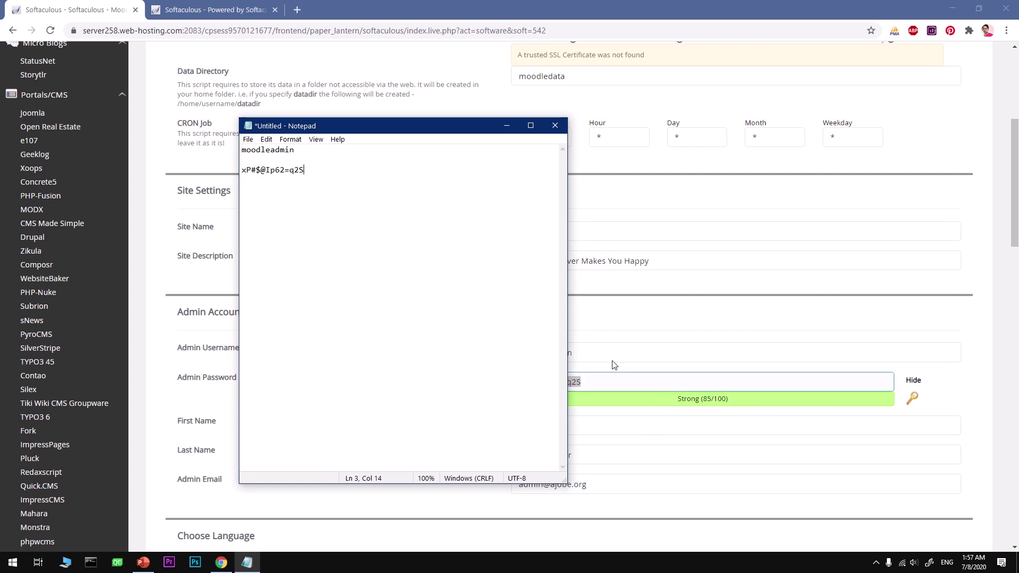
click(620, 319)
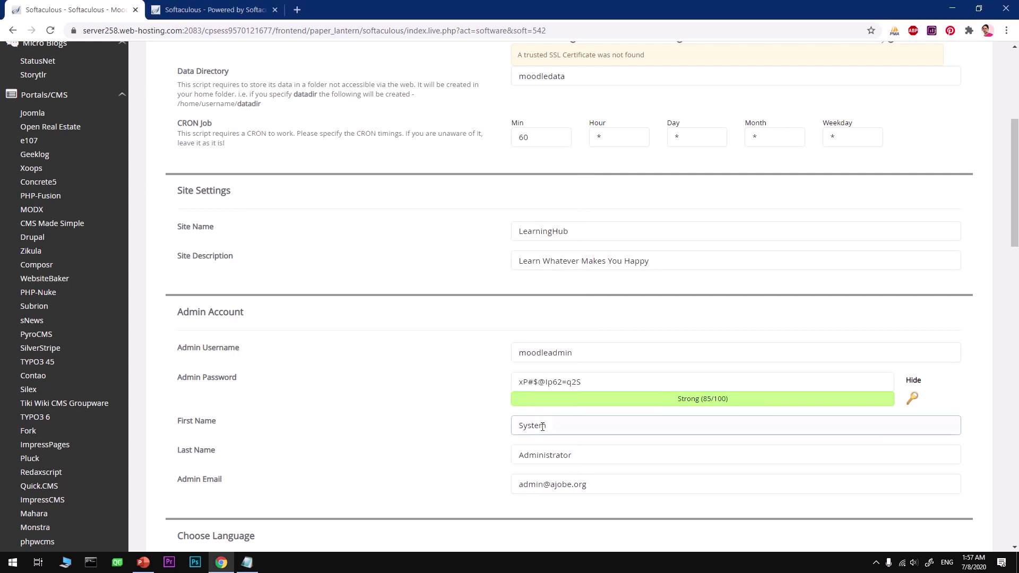
Replace the admin's first name, last name and e-mail with the new admin's details.
drag(568, 430, 427, 435)
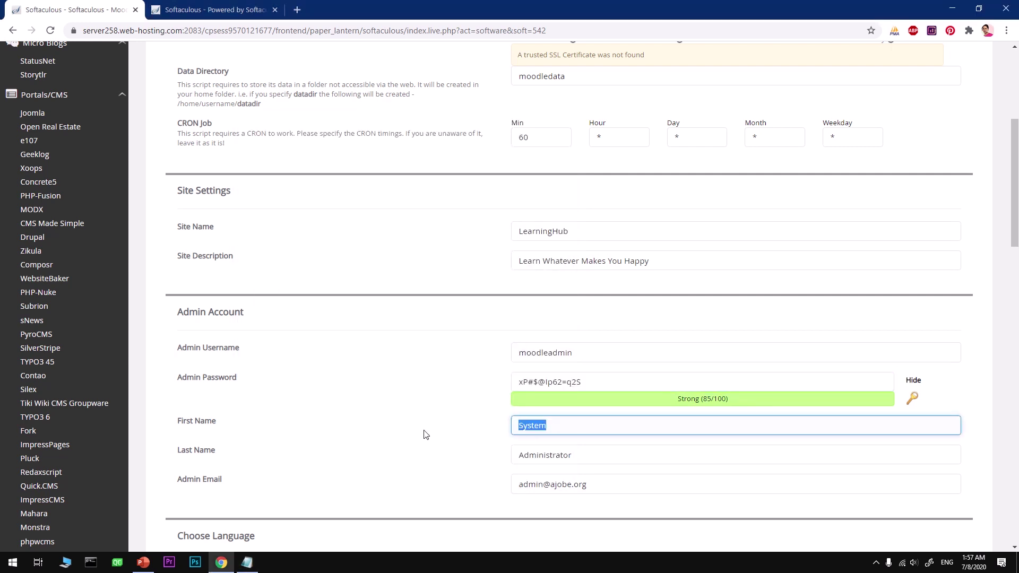
key(Tab)
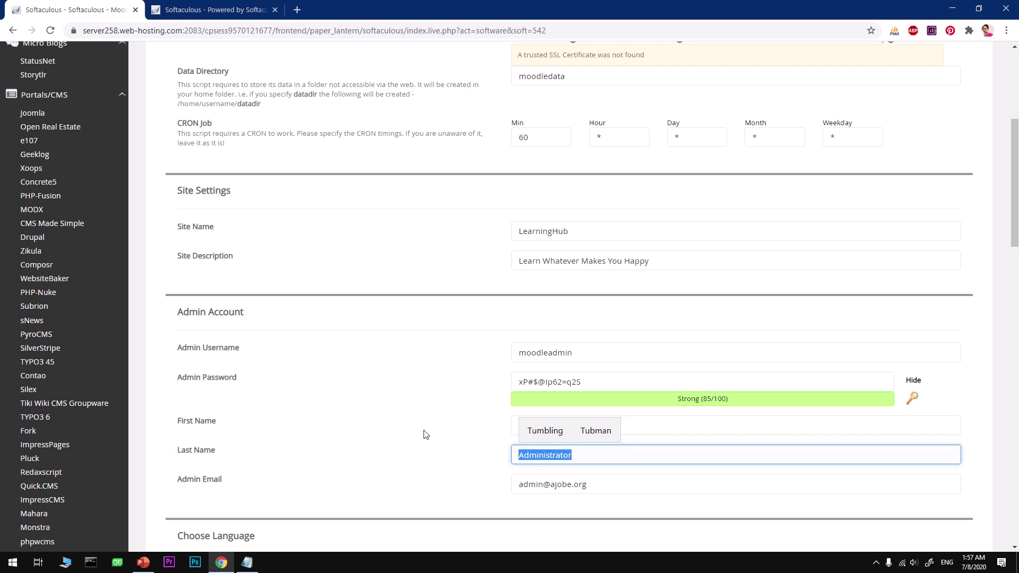
key(shift+Tab)
key(Tab)
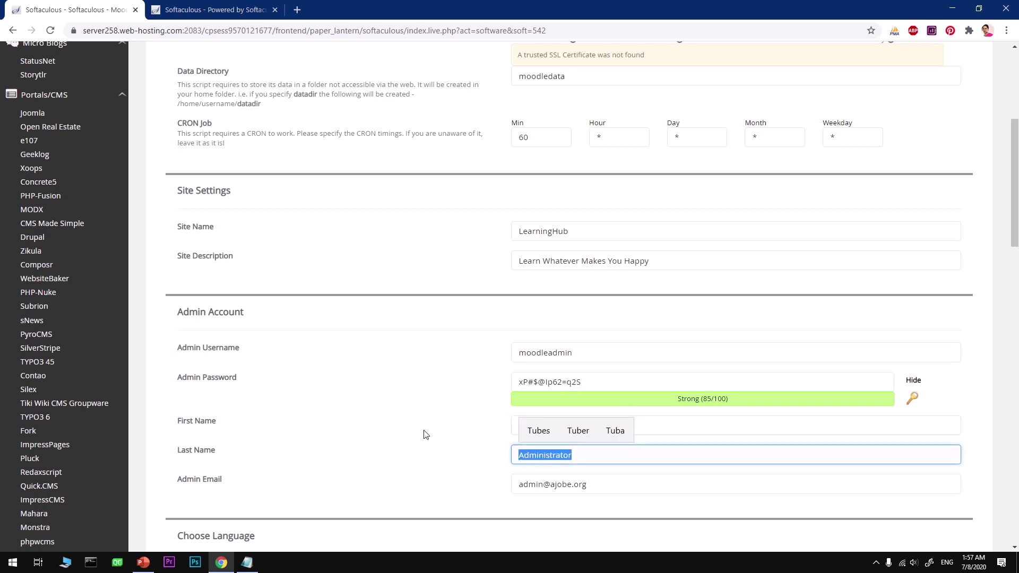
key(Tab)
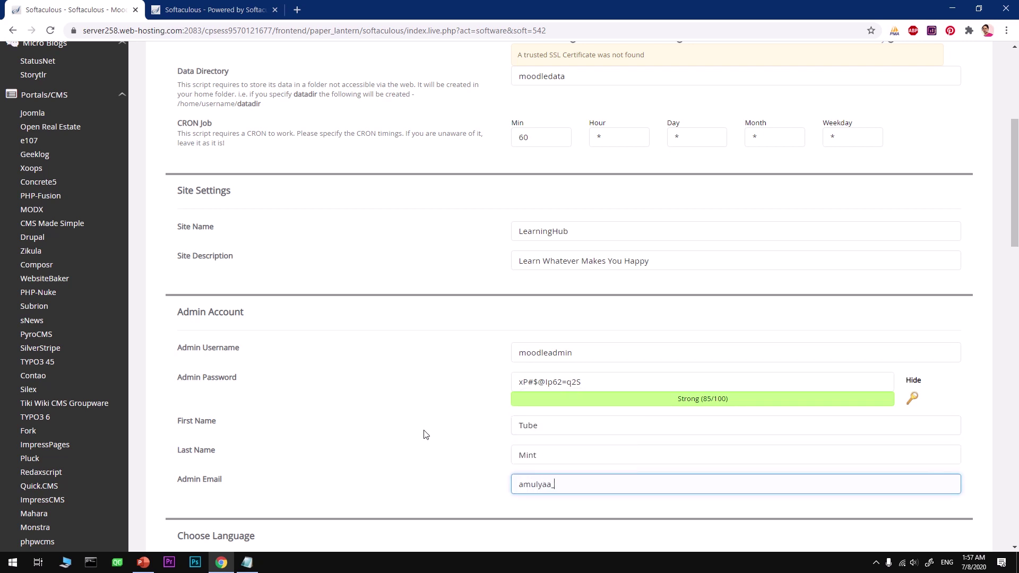
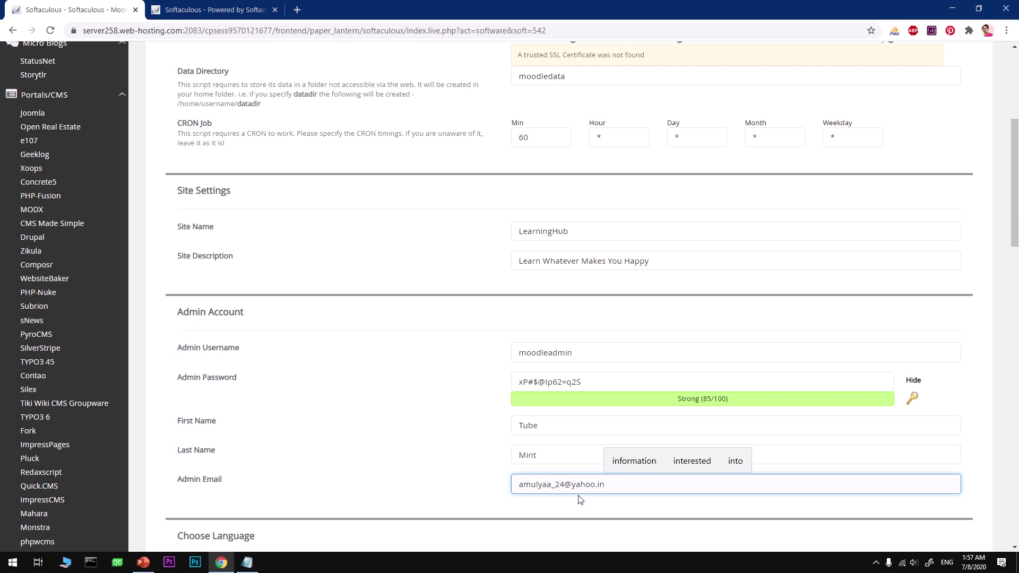
scroll(553, 484, down, 2)
scroll(552, 484, down, 5)
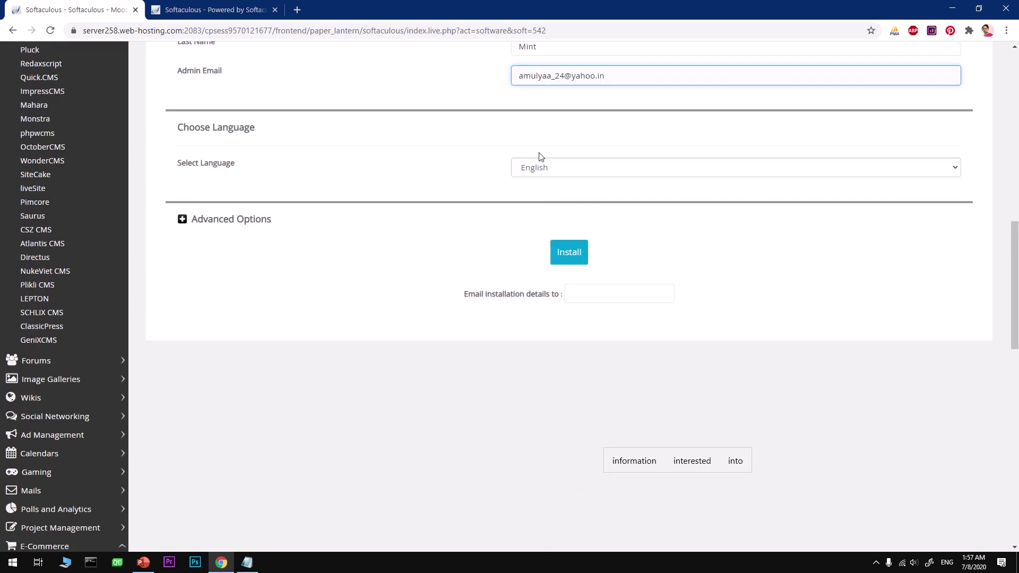
Keep English as the site language, expand Advanced Options, and review the database name and table prefix.
click(547, 167)
click(212, 223)
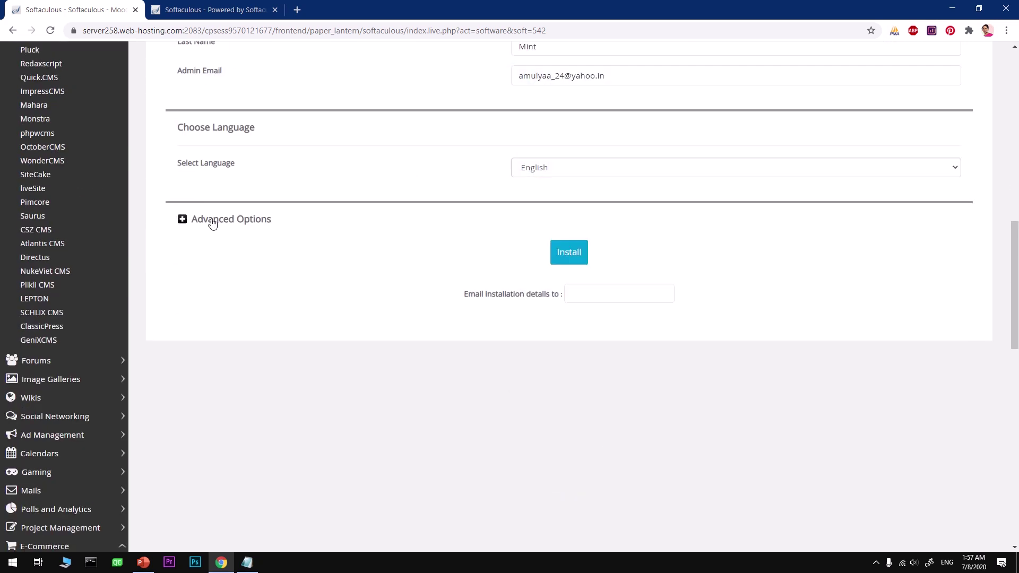
click(212, 223)
click(612, 266)
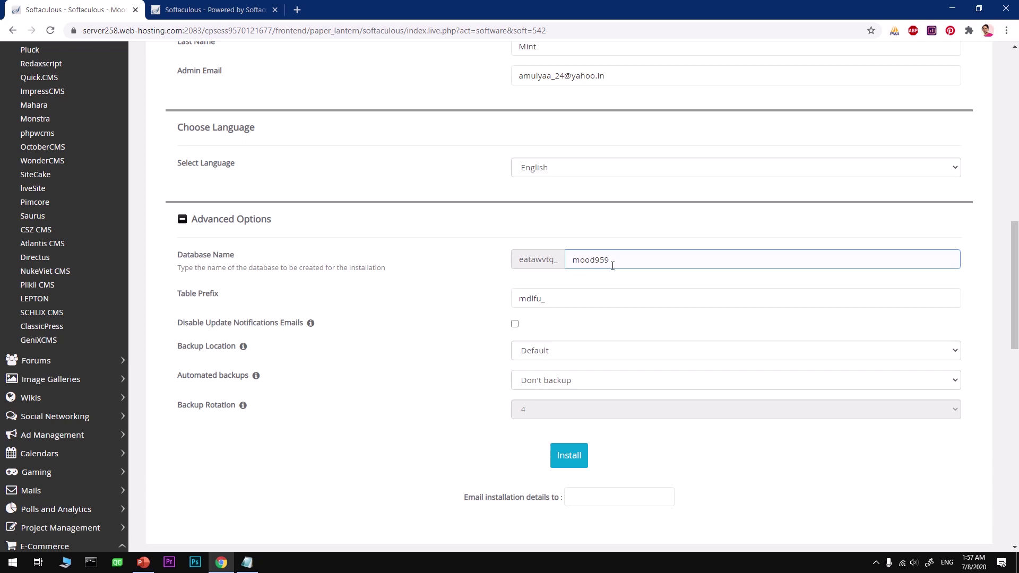
click(573, 293)
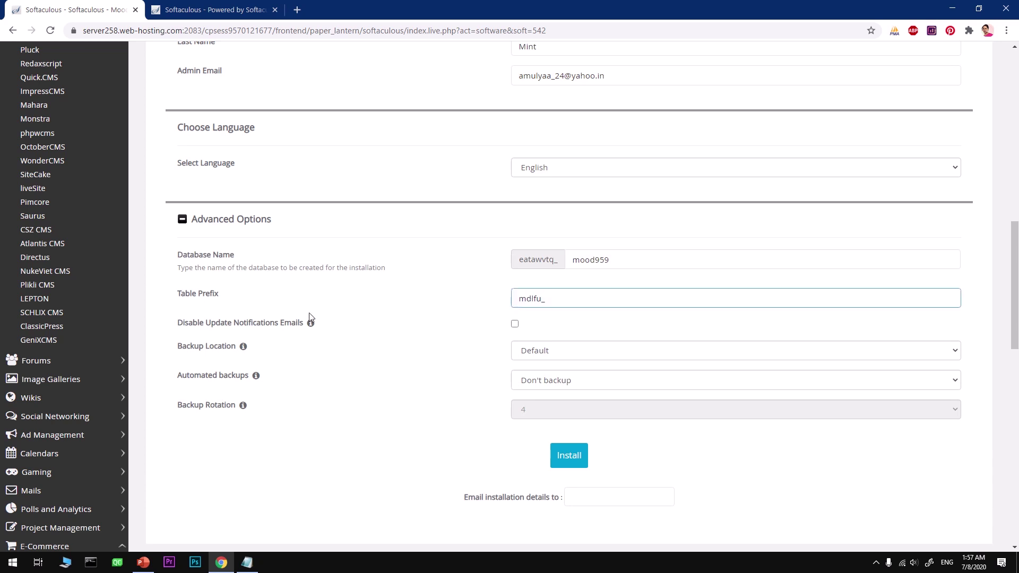
click(203, 306)
click(536, 306)
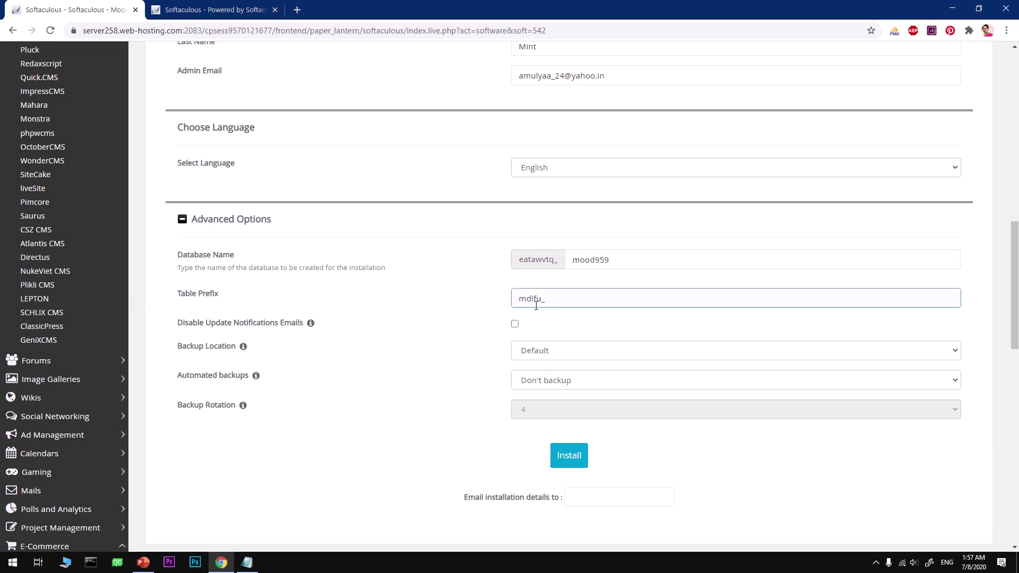
click(424, 357)
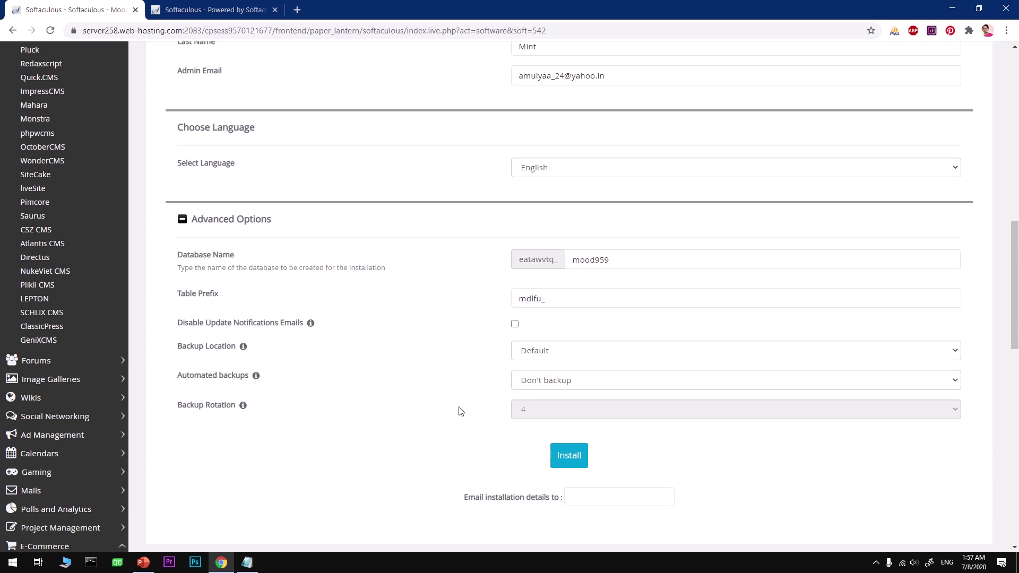
Set automated backups to Once a week and enter the admin's e-mail for installation details.
click(540, 389)
click(540, 390)
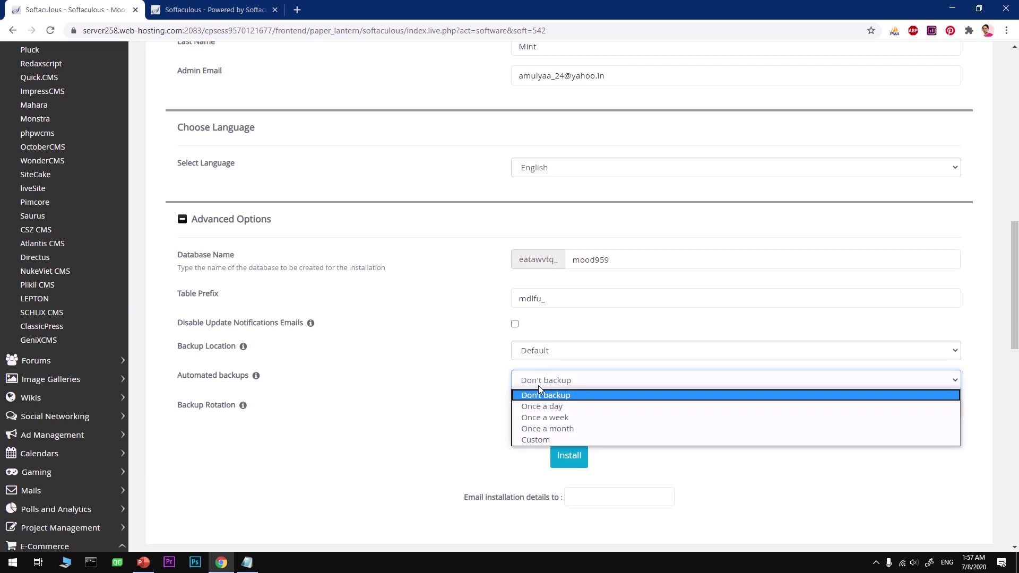
click(541, 417)
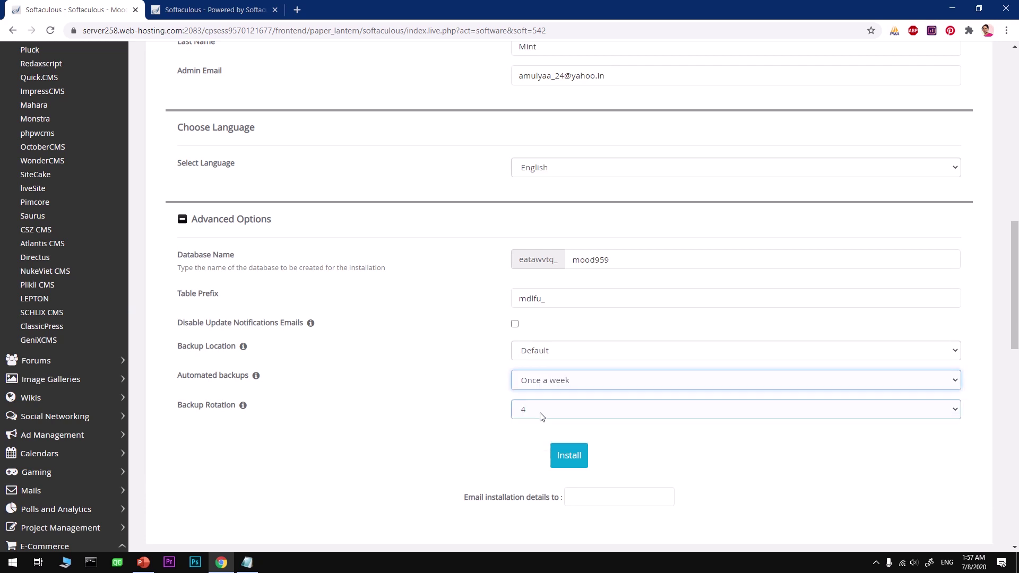
click(539, 381)
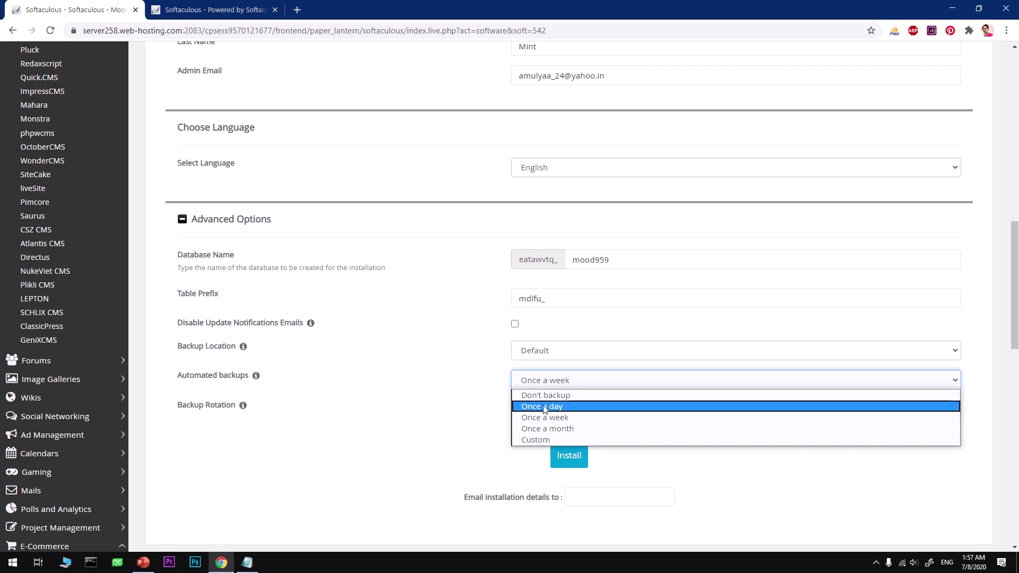
key(Escape)
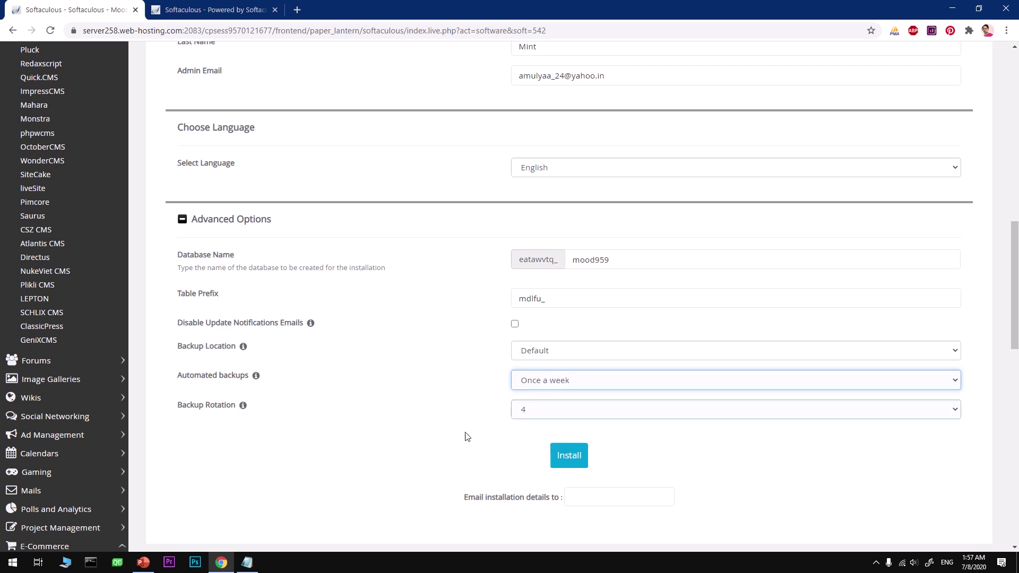
click(601, 505)
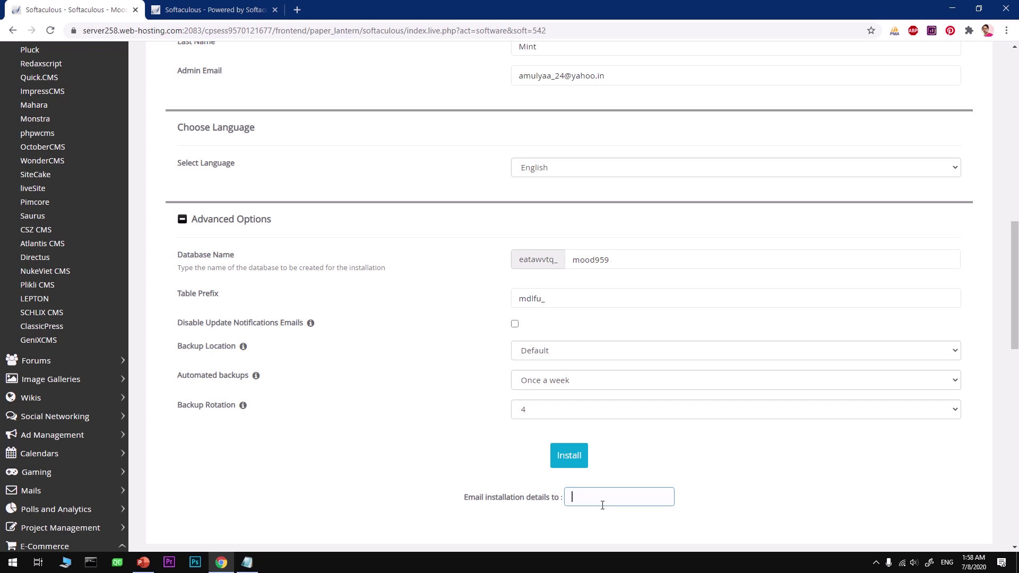
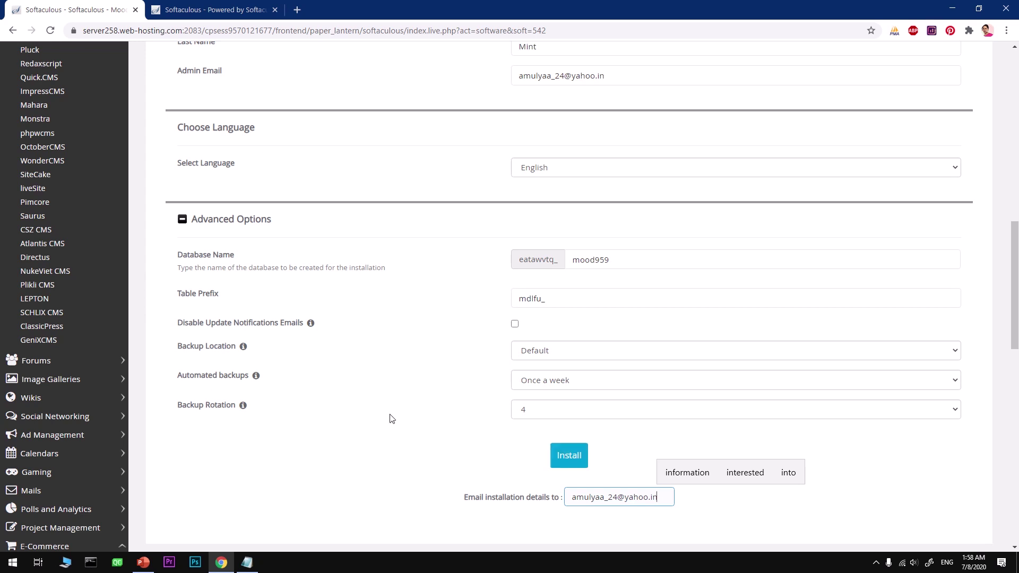
Attempt the Moodle install, which fails with an invalid CRON minute error.
scroll(392, 419, up, 13)
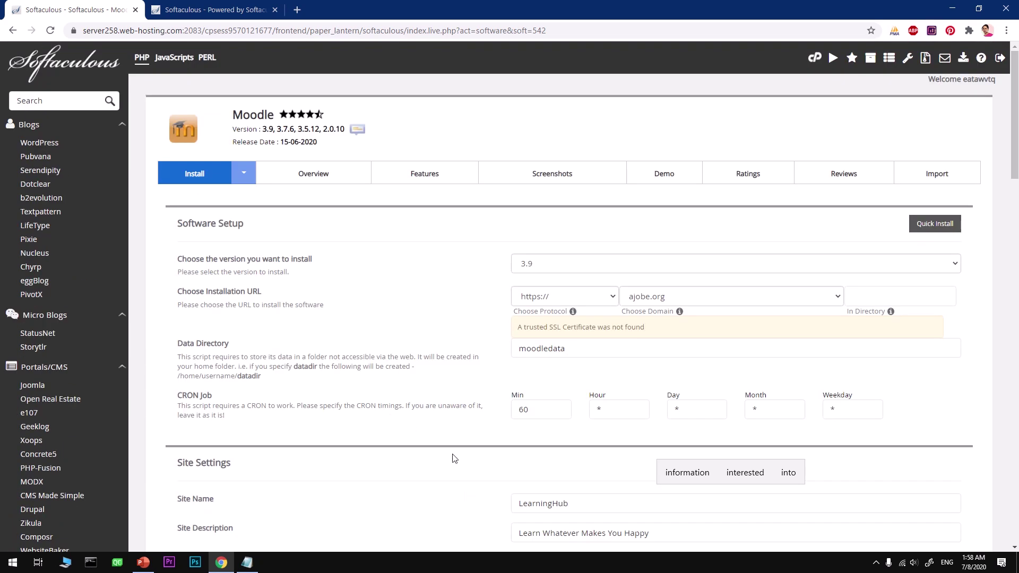
scroll(454, 458, down, 8)
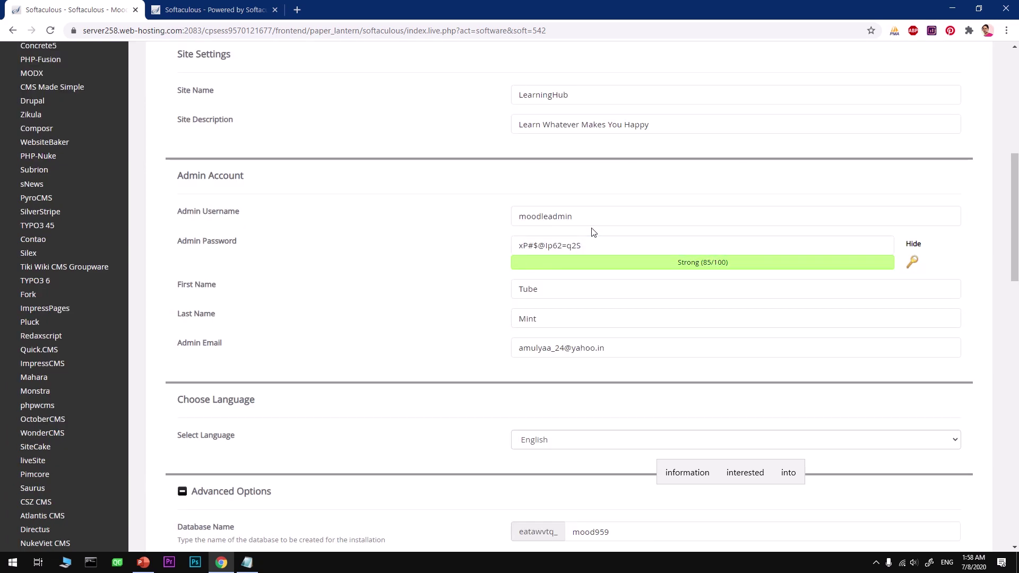
scroll(575, 328, down, 8)
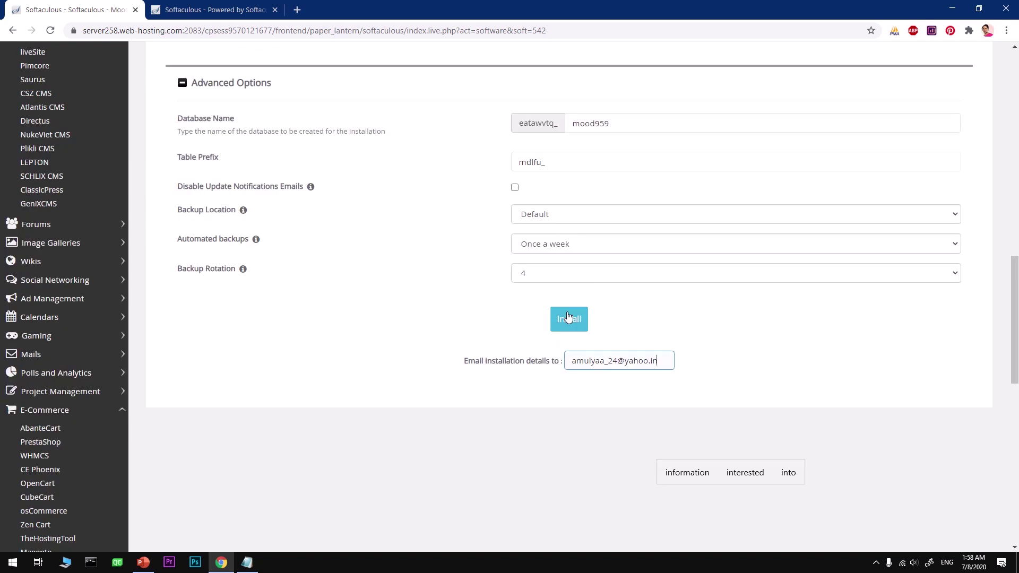
click(569, 316)
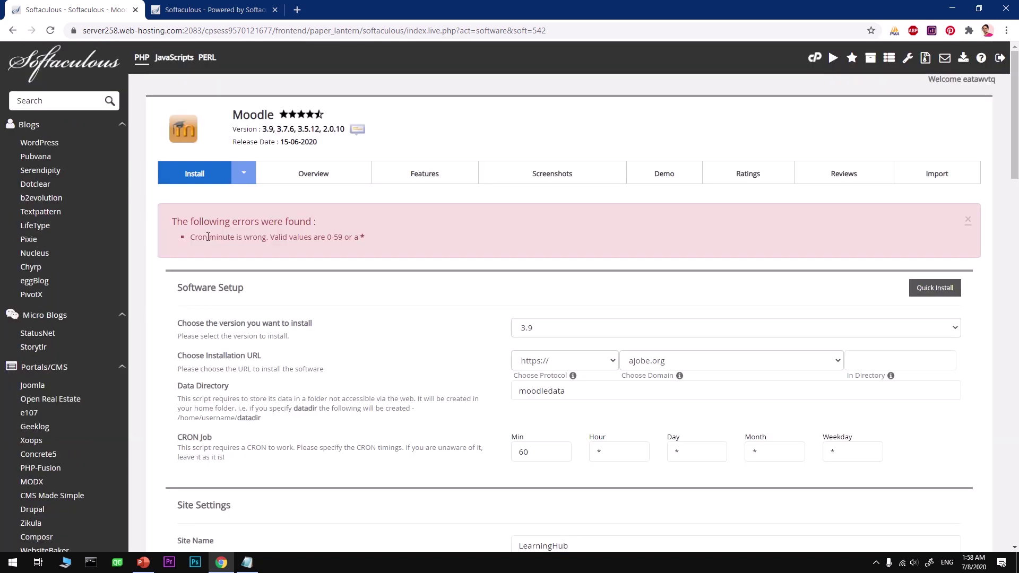
drag(227, 237, 385, 246)
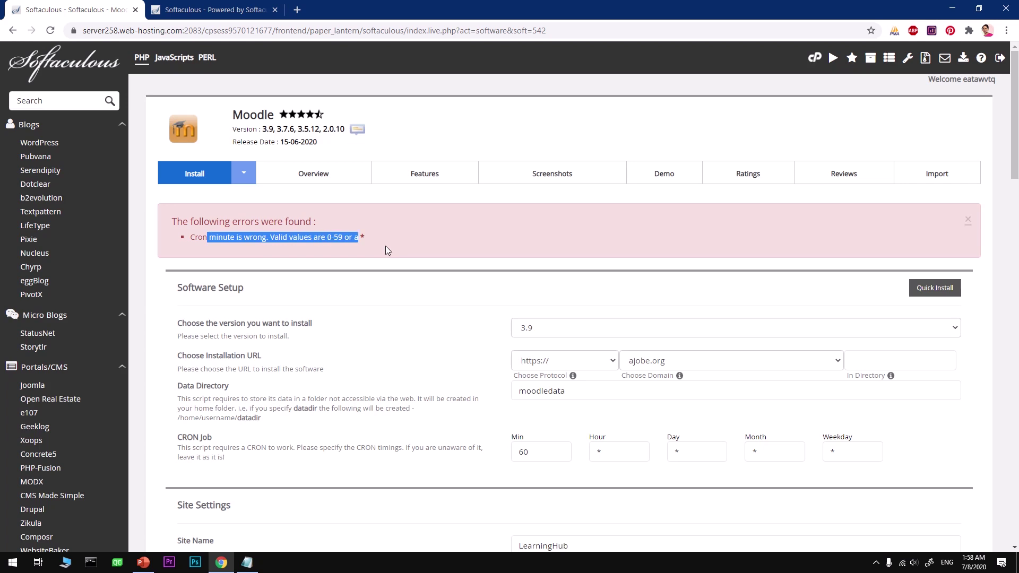
click(386, 247)
Change the CRON minute from 60 to 50 and recheck the form.
drag(533, 452, 457, 451)
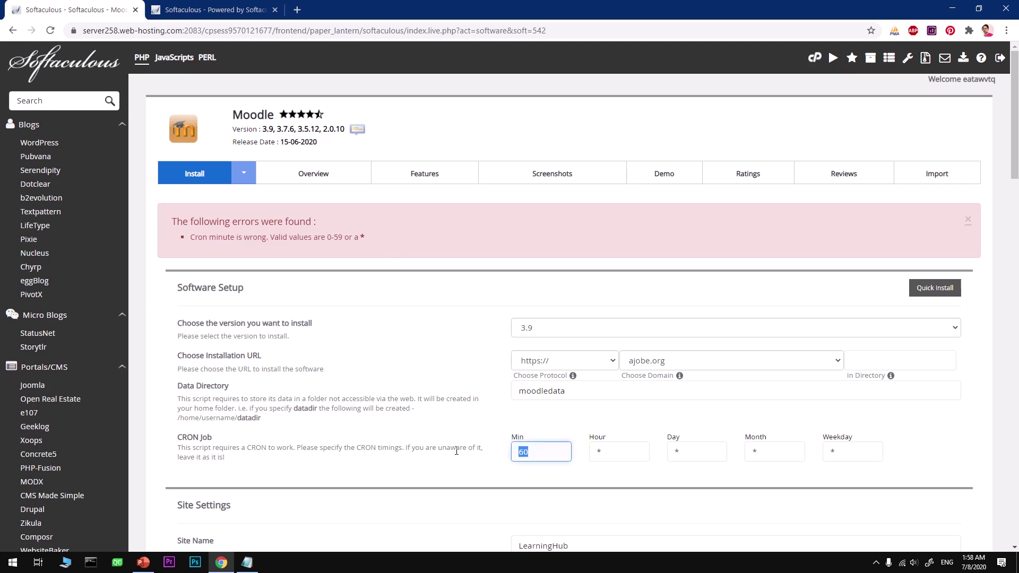
text(50)
scroll(505, 443, down, 15)
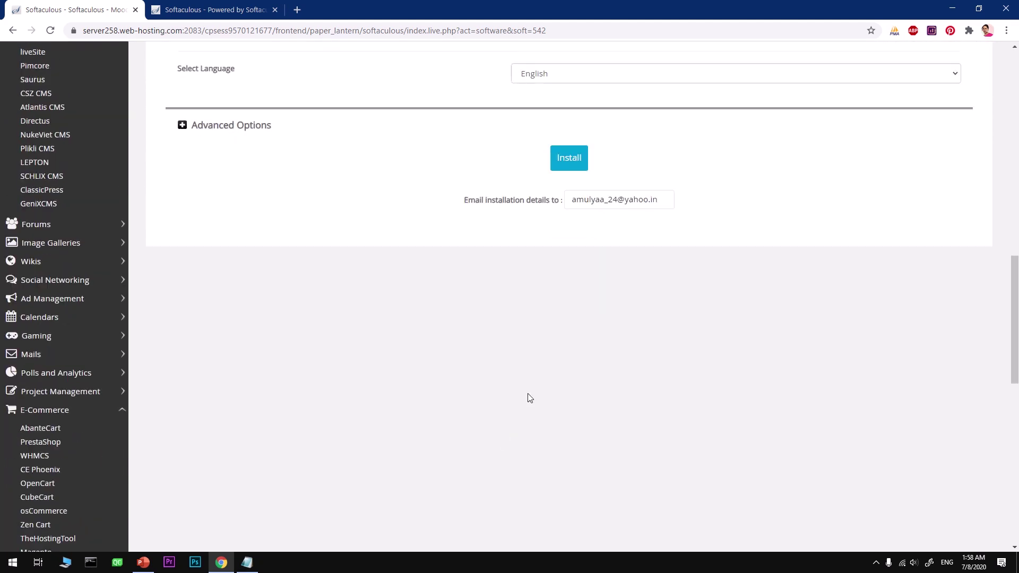
scroll(555, 237, up, 15)
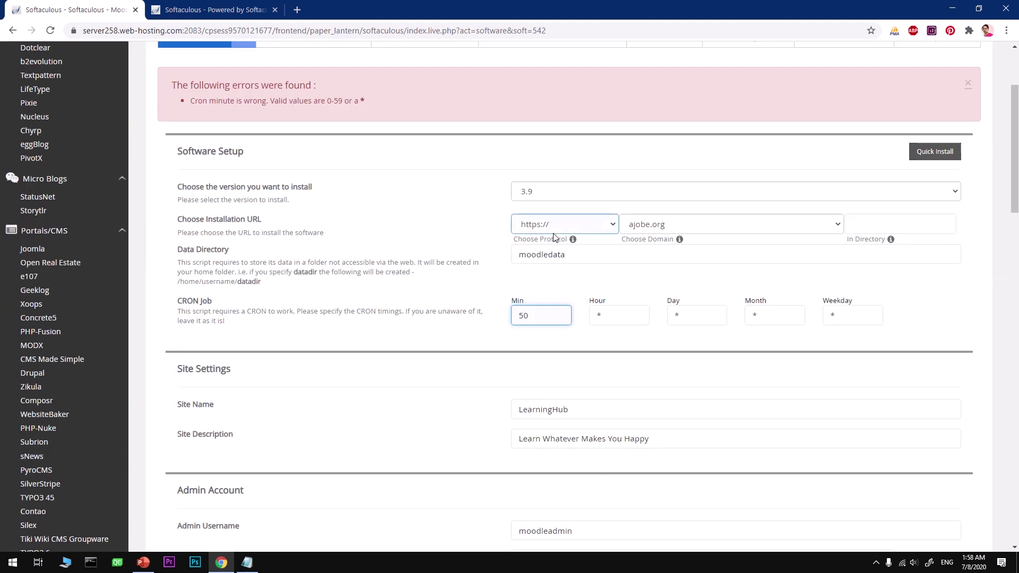
scroll(472, 322, down, 15)
click(557, 175)
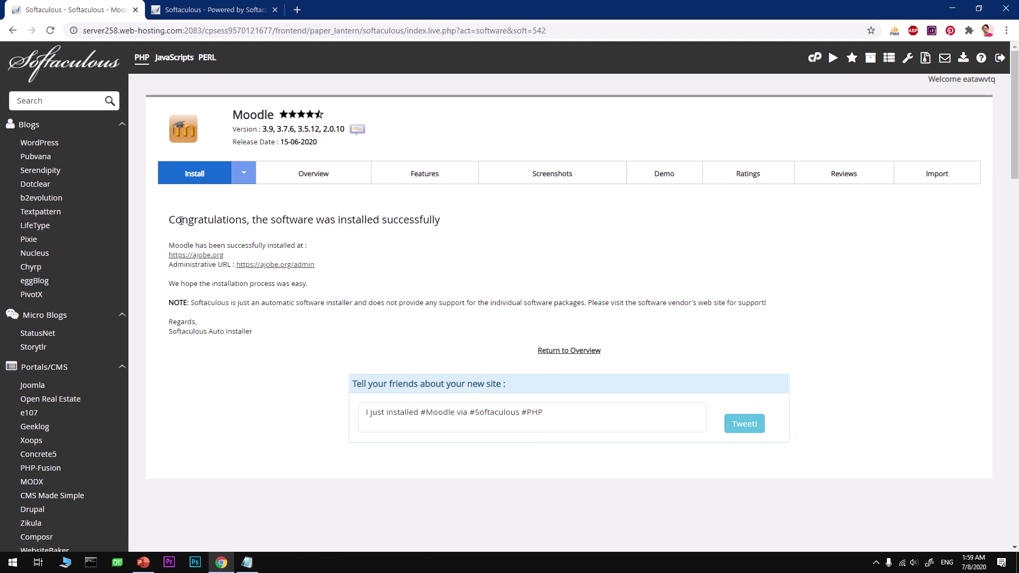
drag(169, 220, 455, 232)
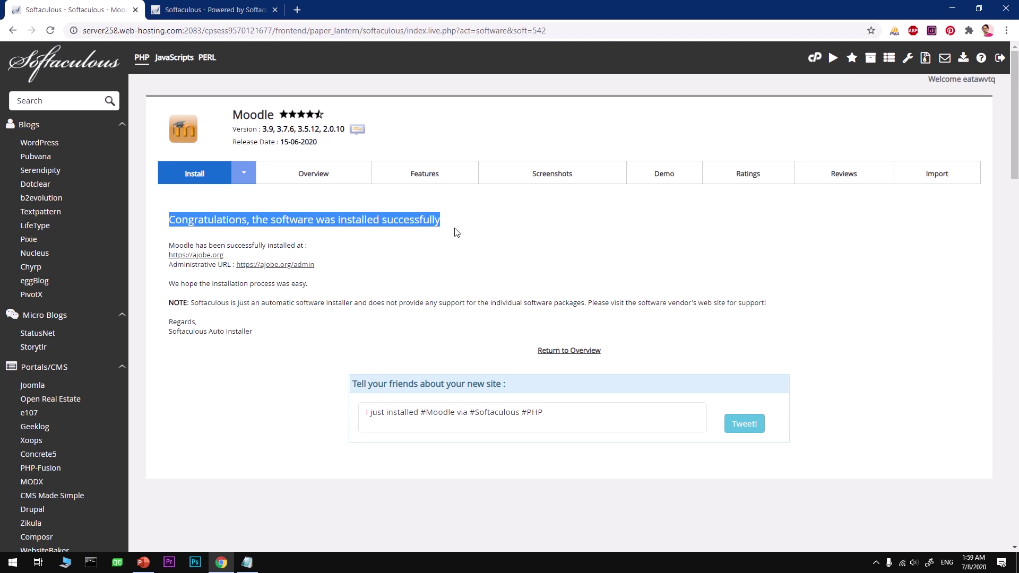
click(455, 232)
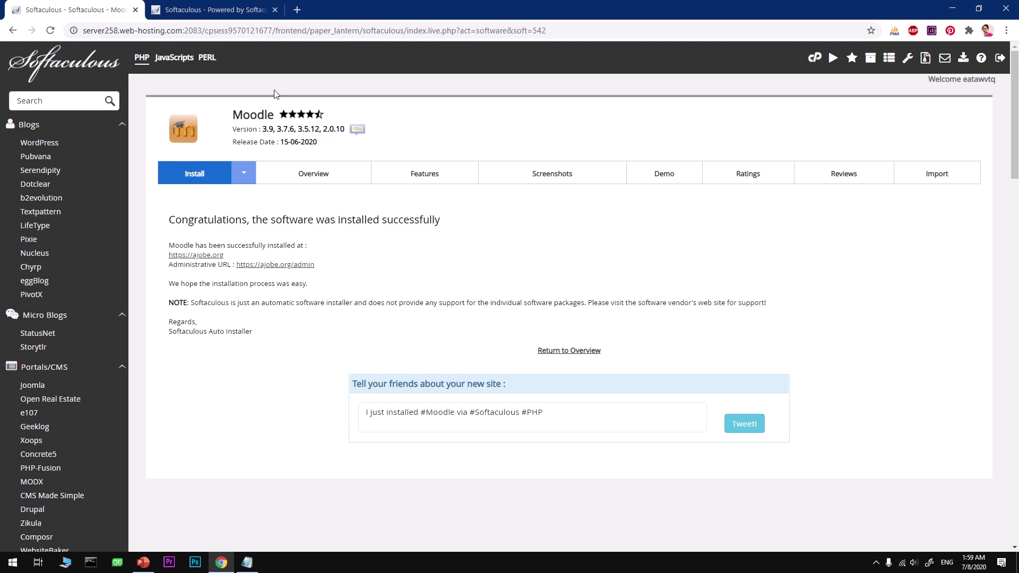
click(264, 10)
click(275, 10)
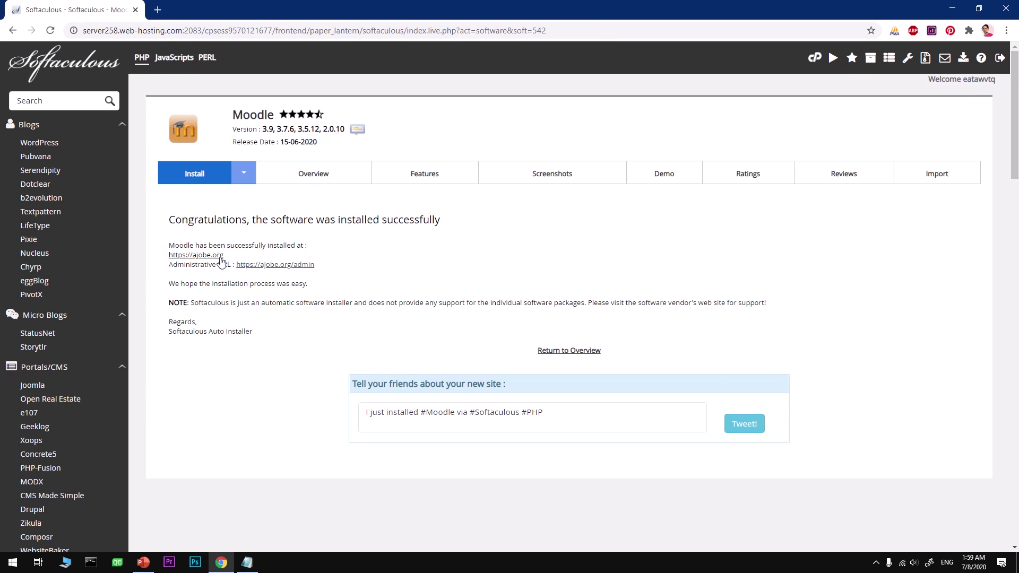
drag(225, 255, 170, 256)
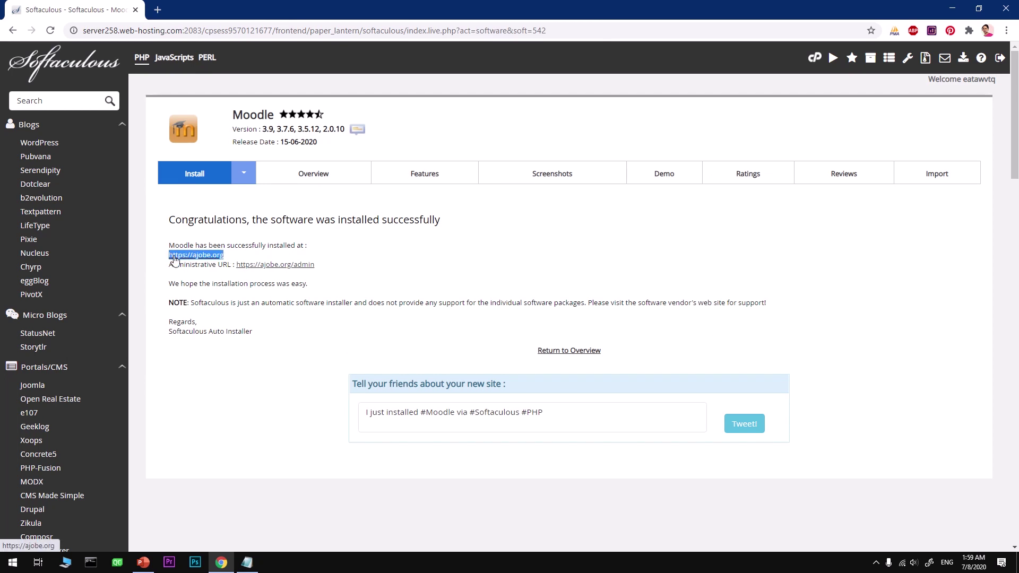
right_click(170, 256)
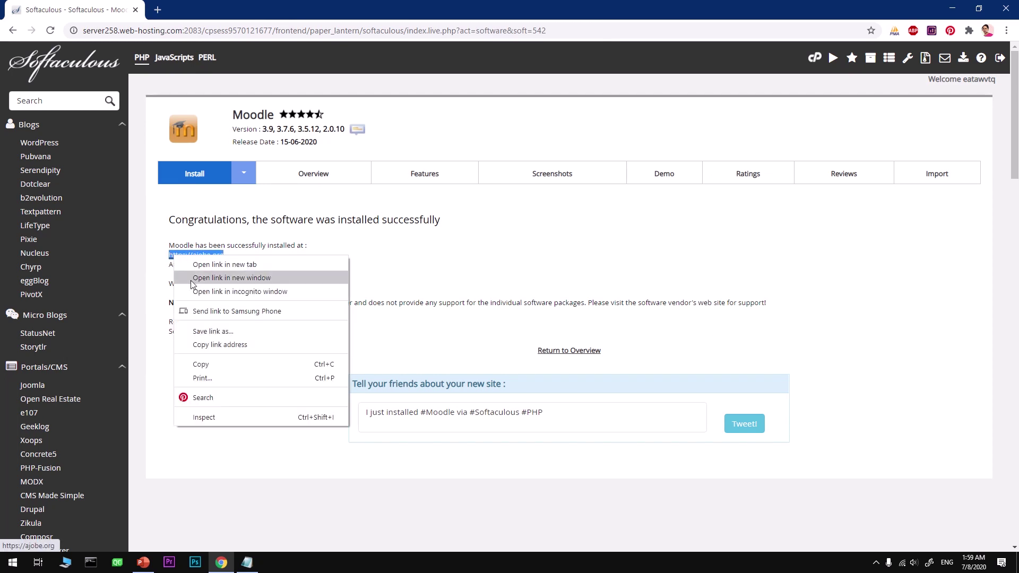
click(231, 264)
click(202, 7)
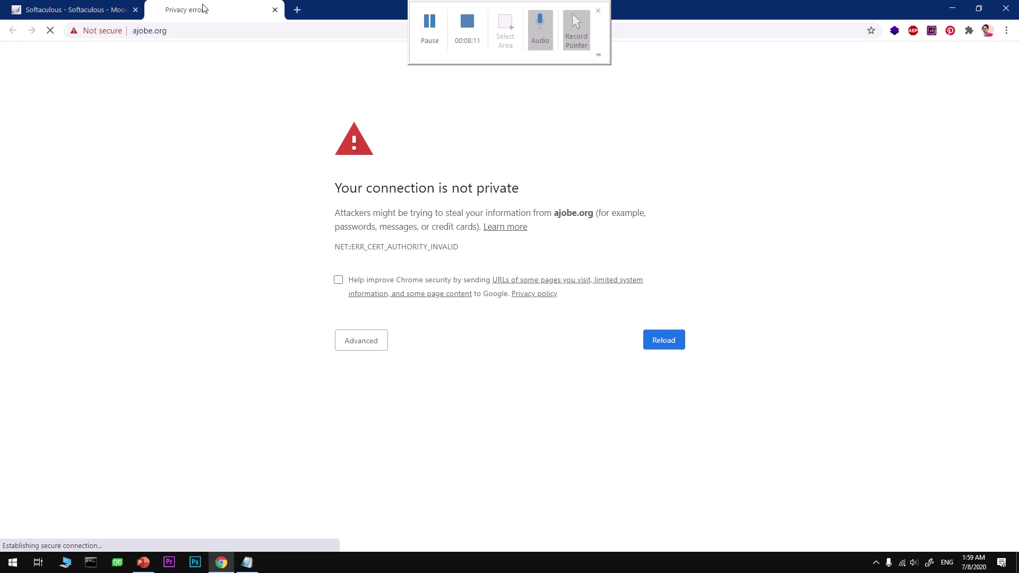
click(178, 29)
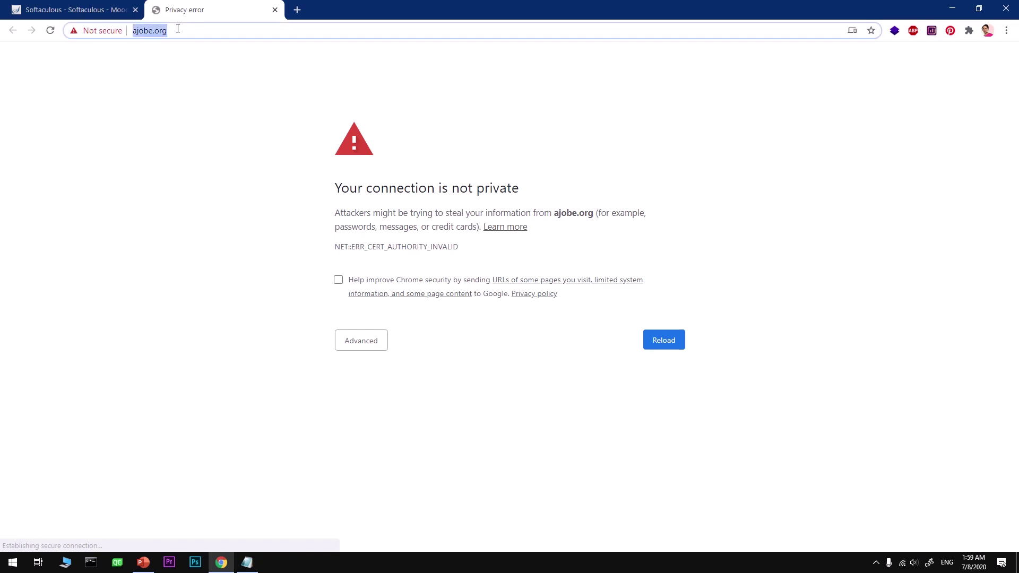
key(BackSpace)
click(275, 10)
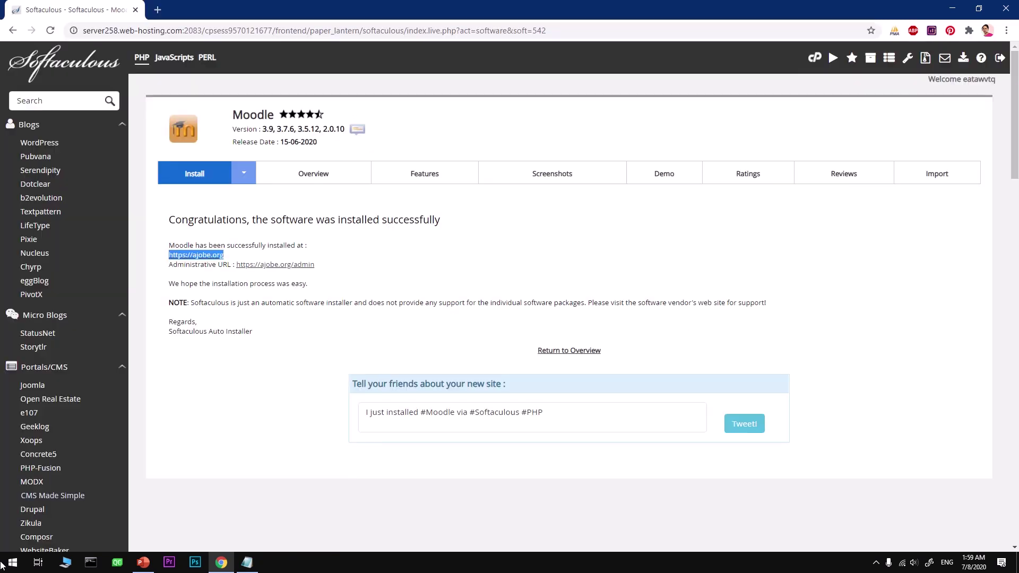
Launch Firefox from the Start menu search.
key(super)
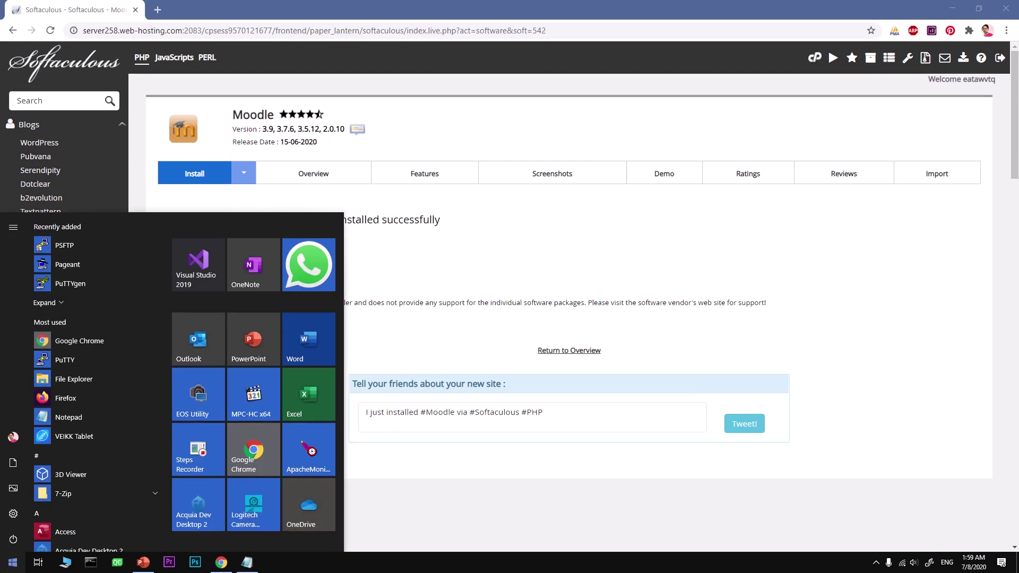
text(fire)
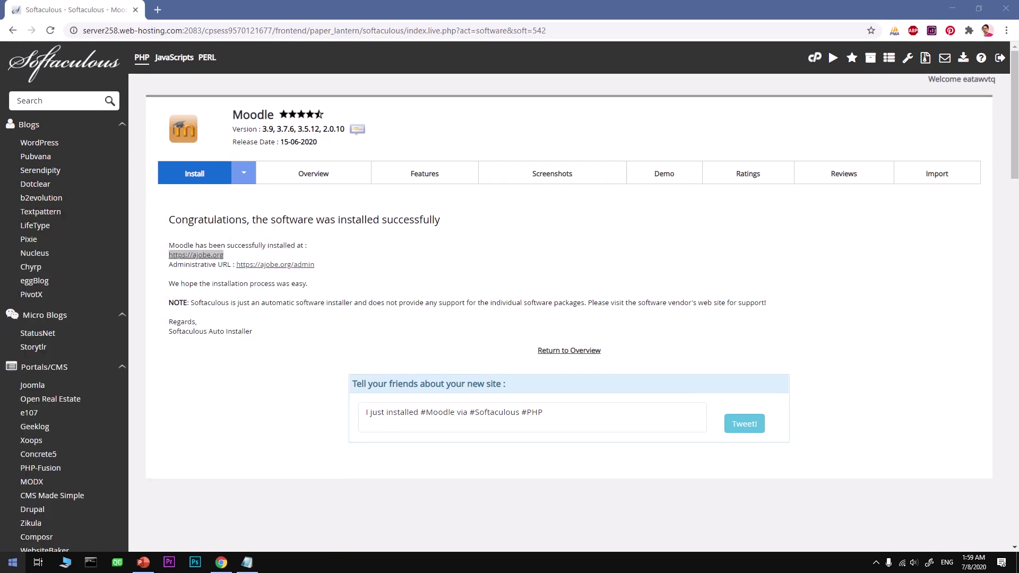
key(Return)
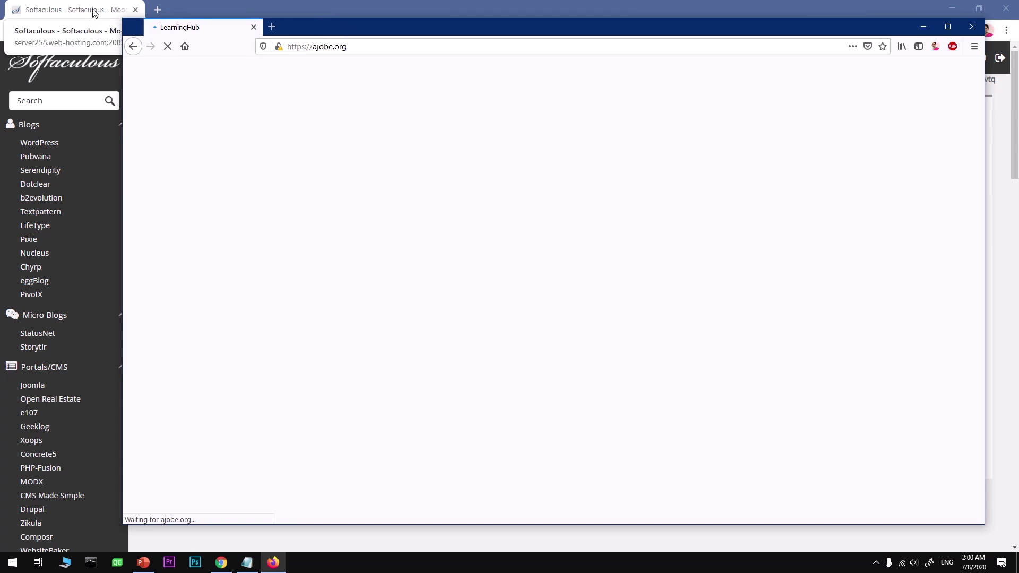
click(93, 12)
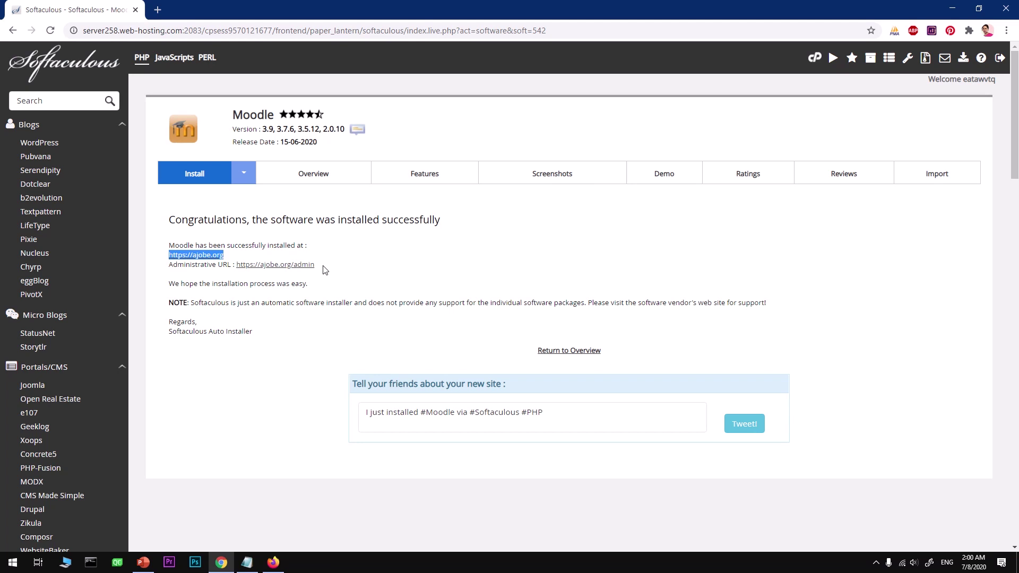
drag(316, 265, 239, 260)
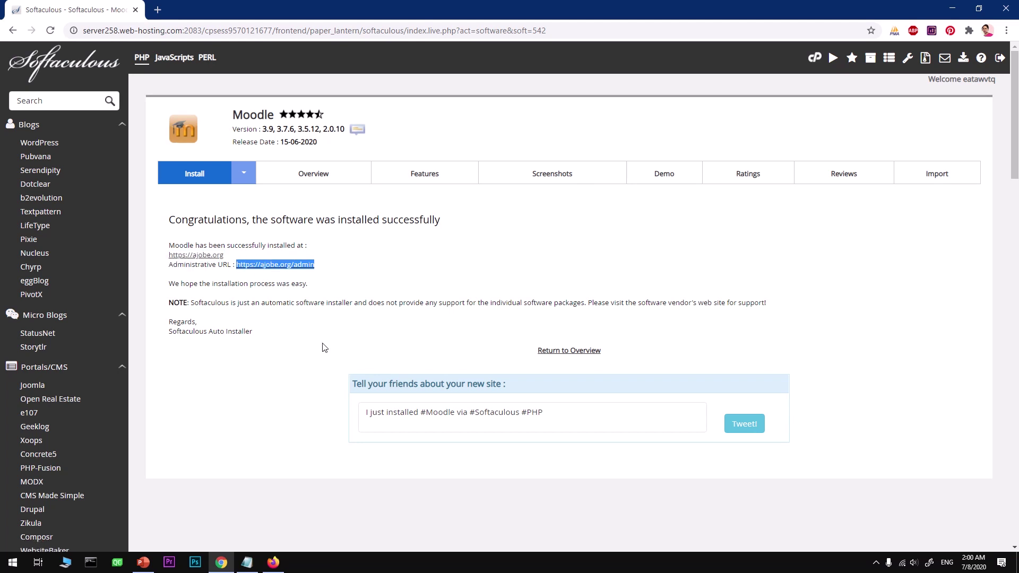
key(alt+Tab)
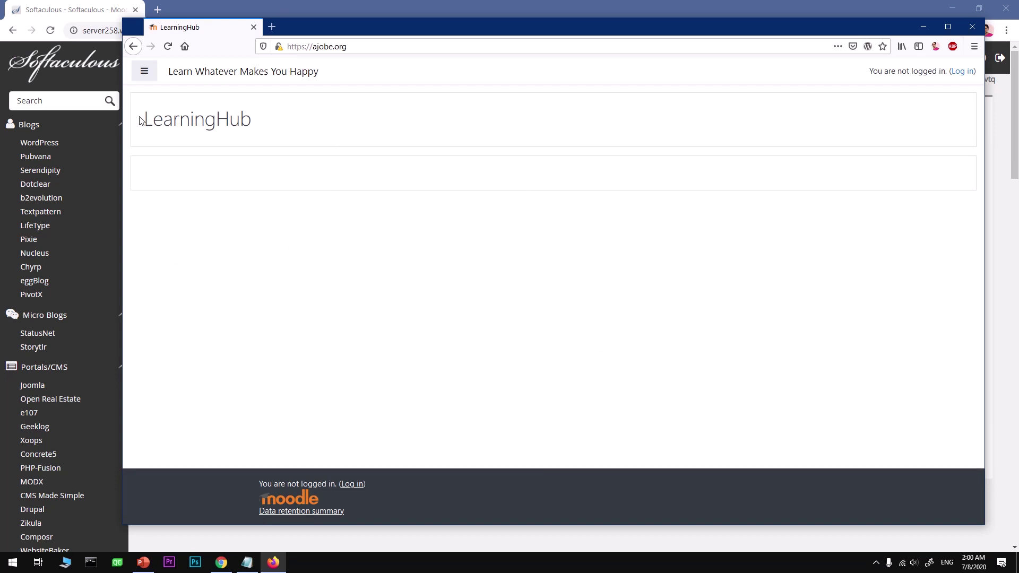
Append /admin to the LearningHub site address and load ajobe.org/admin.
click(144, 71)
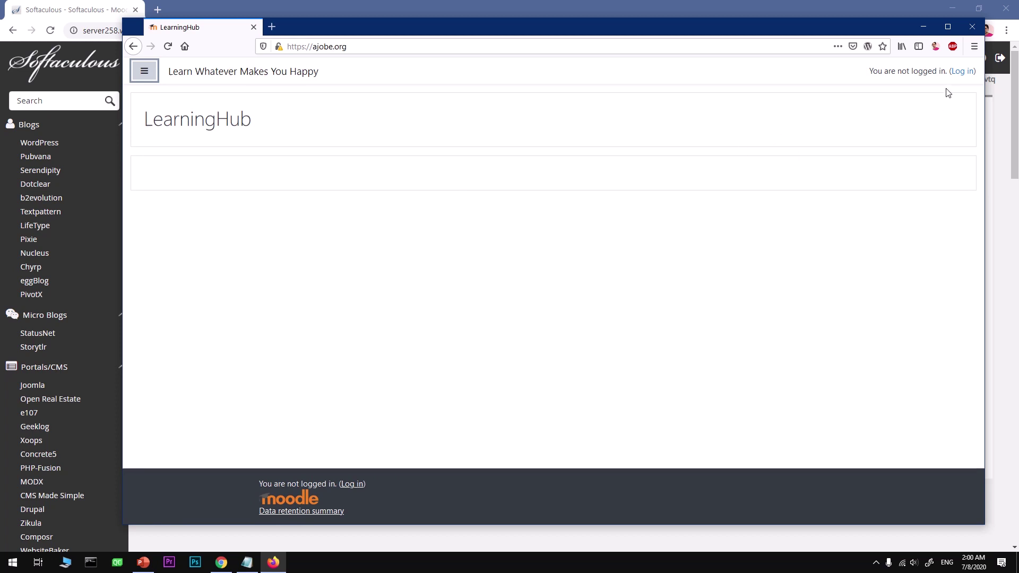
click(387, 48)
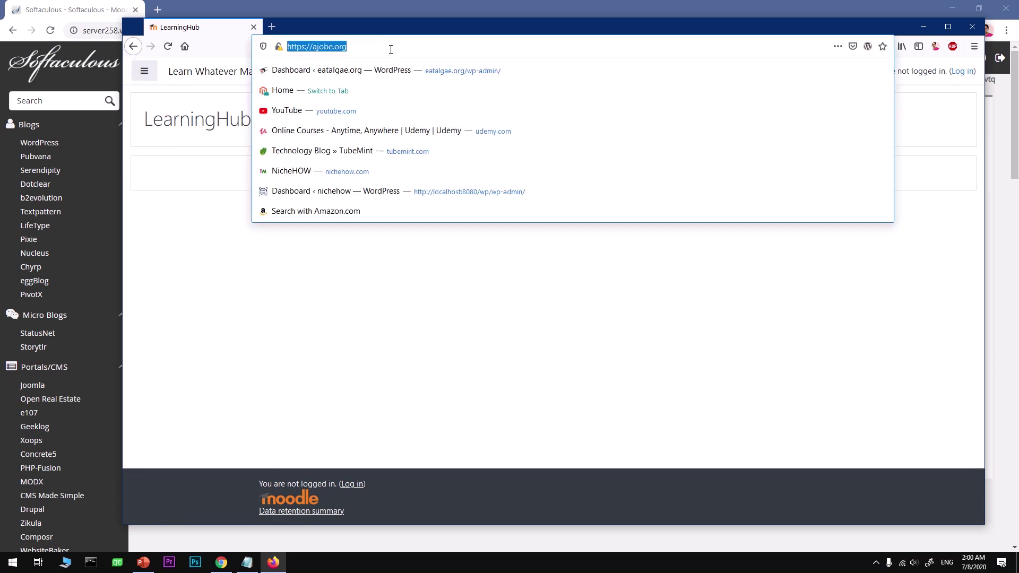
click(391, 49)
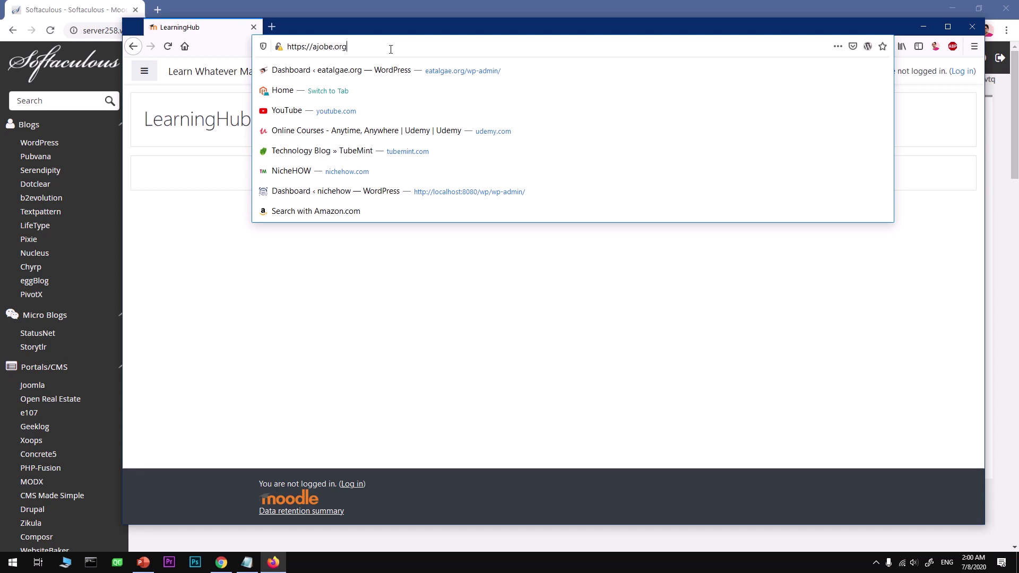
text(/admin)
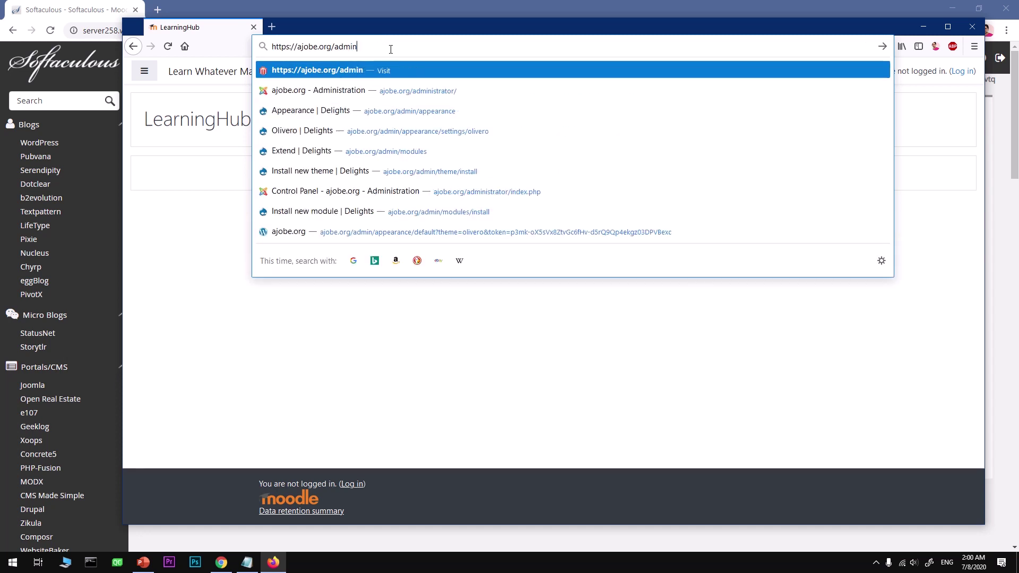
key(Return)
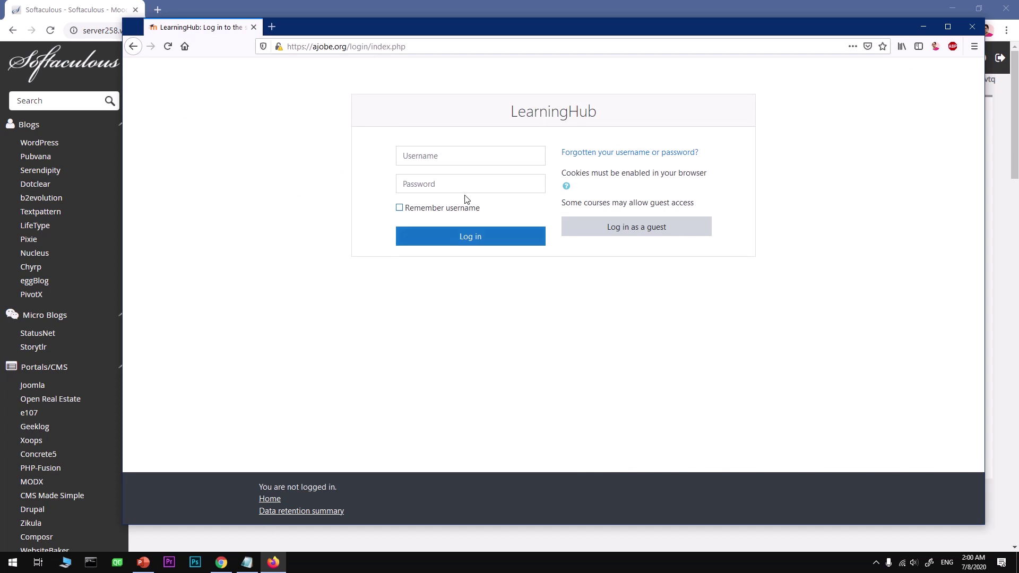
Copy the admin username and password from the saved credentials notes.
click(247, 562)
double_click(259, 150)
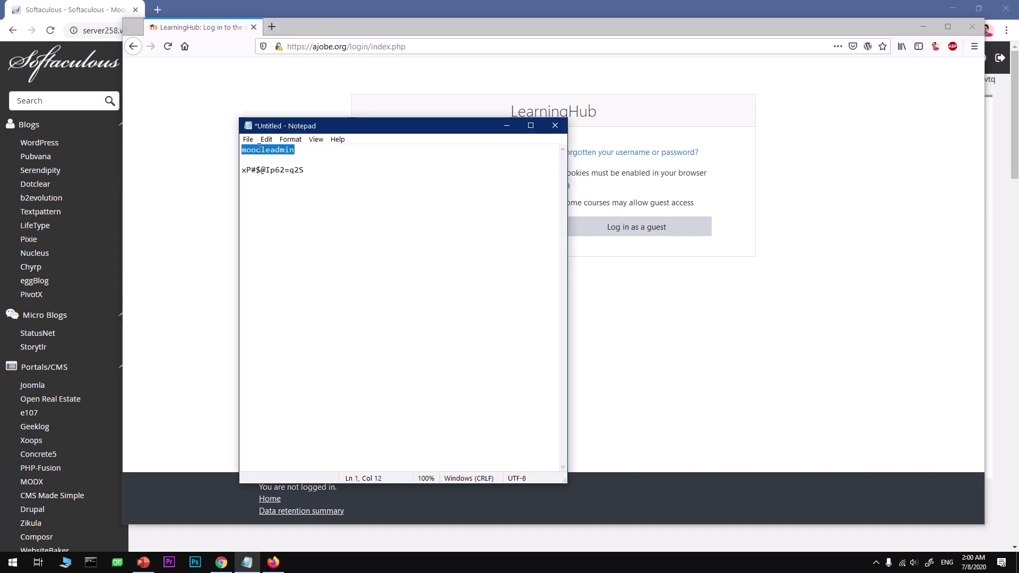
click(254, 566)
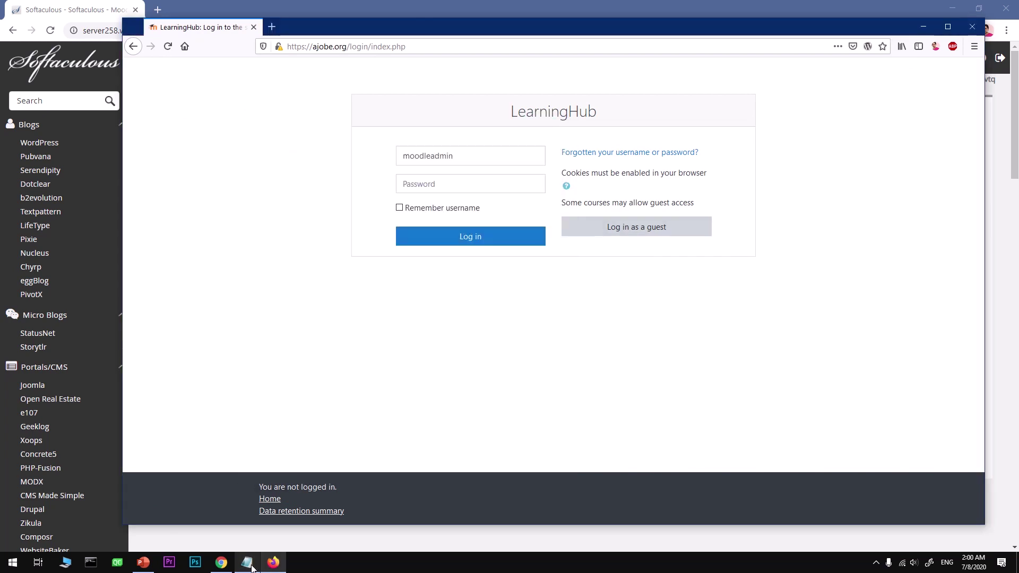
click(252, 567)
drag(310, 175, 236, 172)
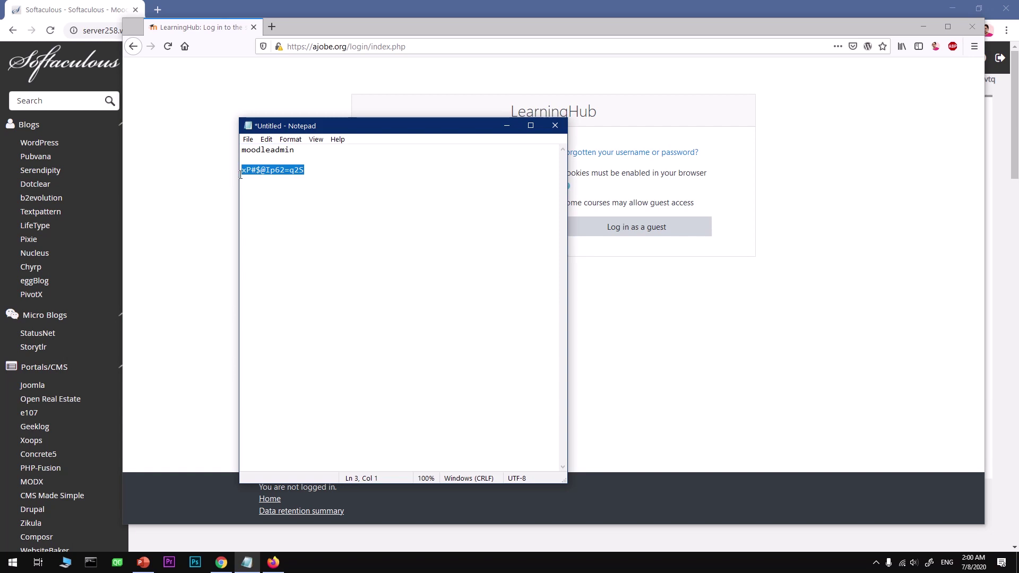
click(605, 334)
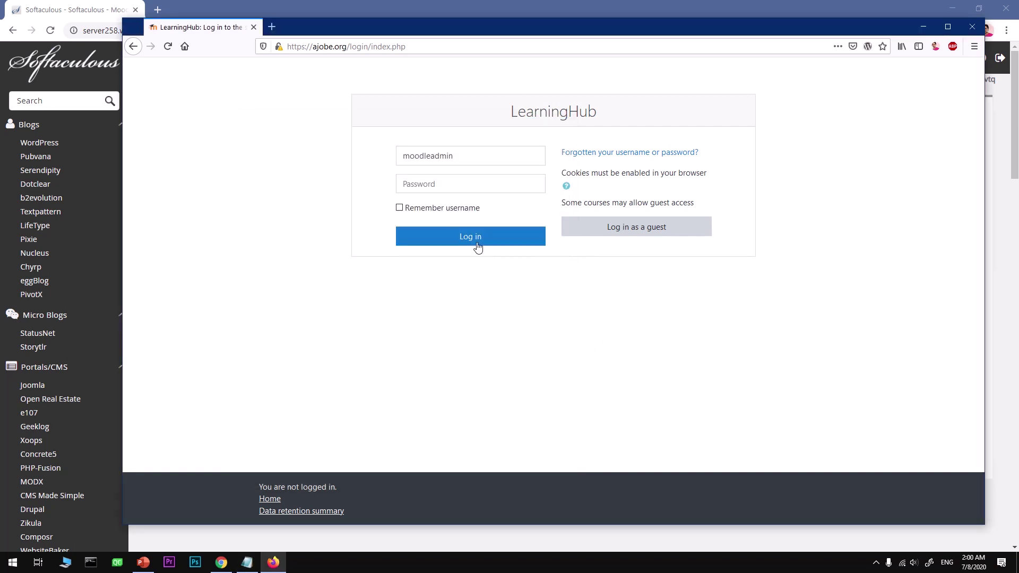
Paste the admin password, tick Remember username, log in, and save the login in Firefox.
click(422, 183)
key(ctrl+v)
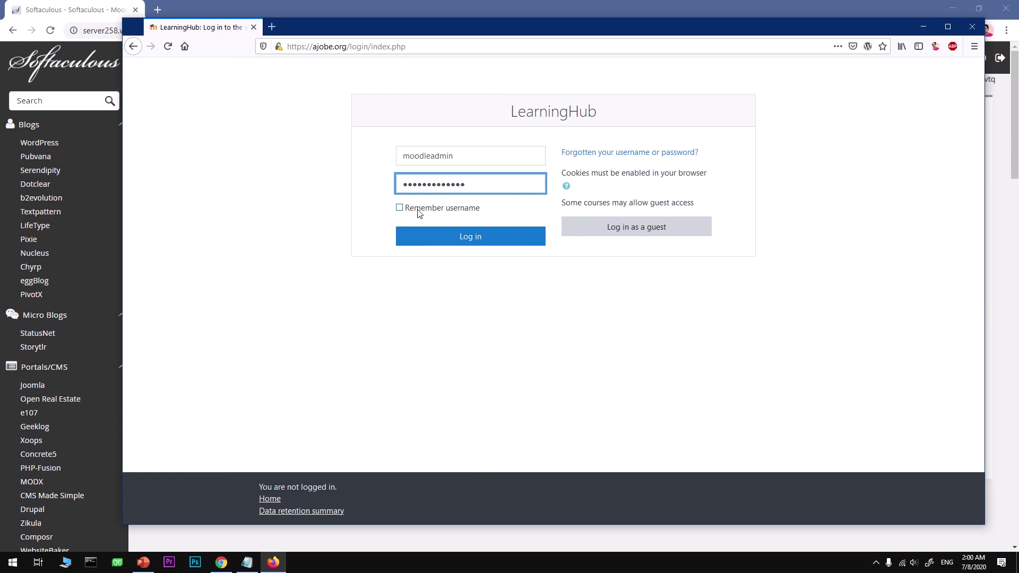
click(416, 210)
click(427, 235)
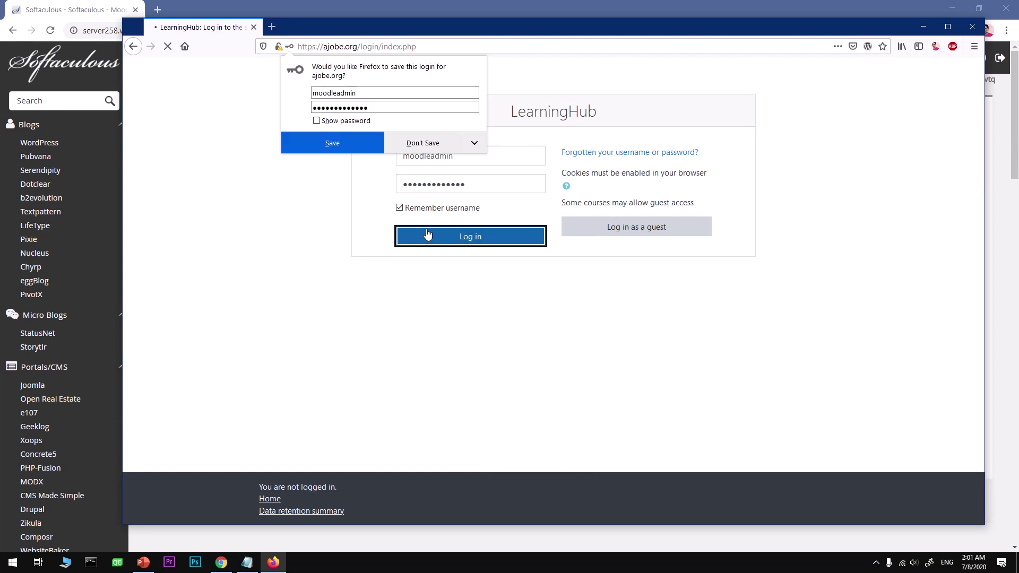
click(360, 151)
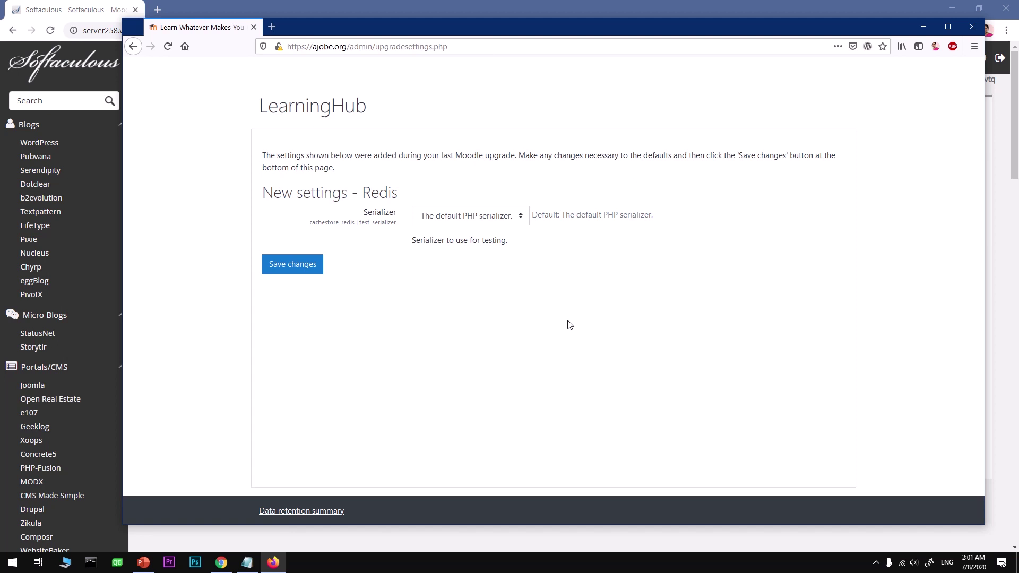
Save the Redis serializer as 'The default PHP serializer.' and look over the Notifications page.
click(523, 222)
click(522, 316)
click(295, 269)
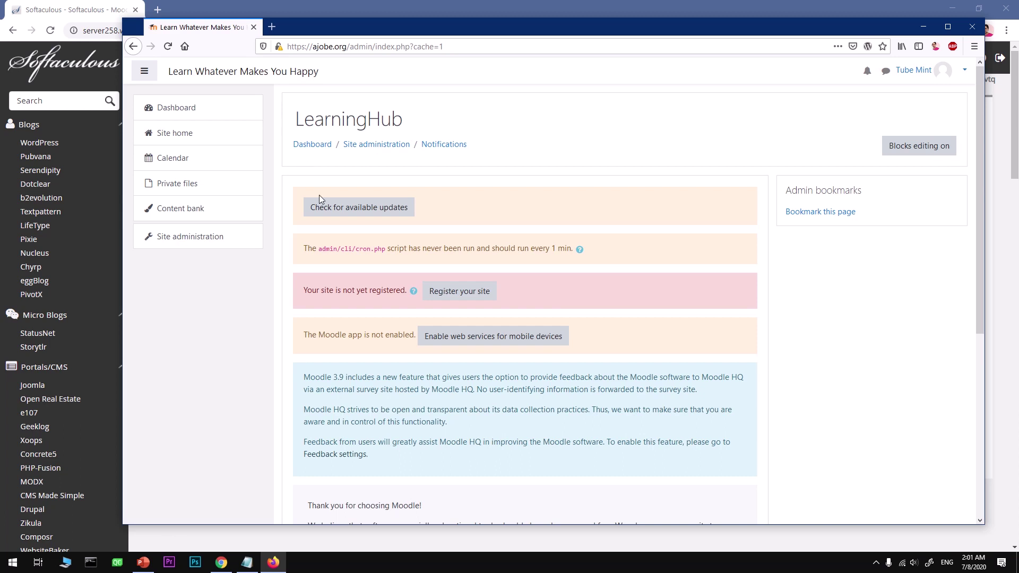
scroll(691, 451, down, 5)
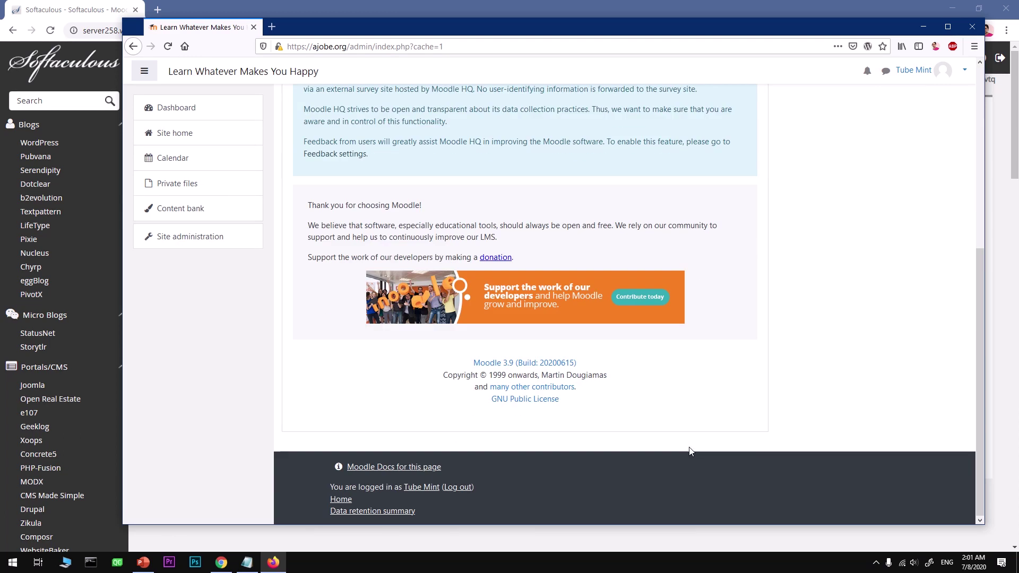
scroll(690, 451, up, 5)
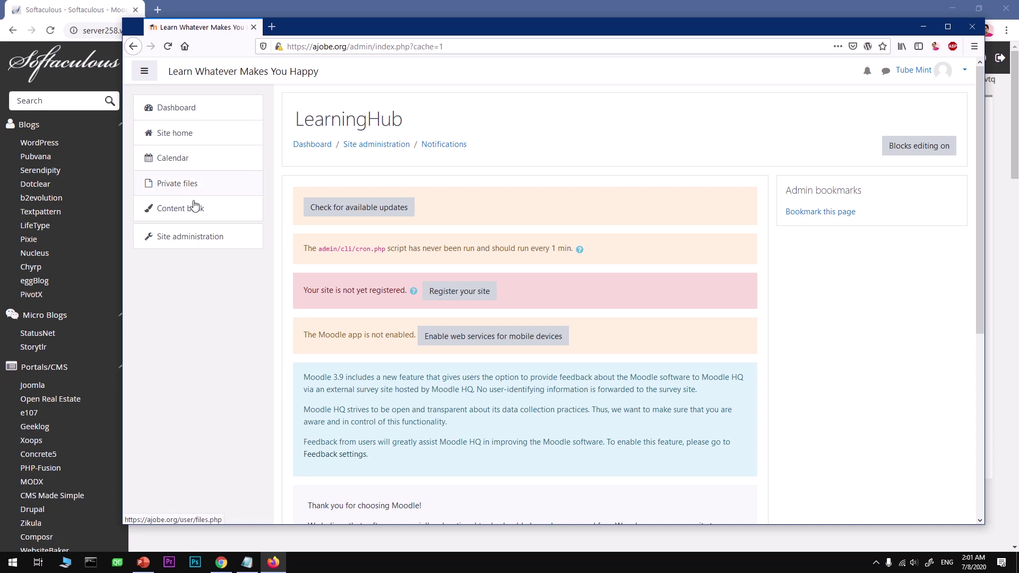
Open Site administration from the left menu and scroll through its general links.
click(200, 240)
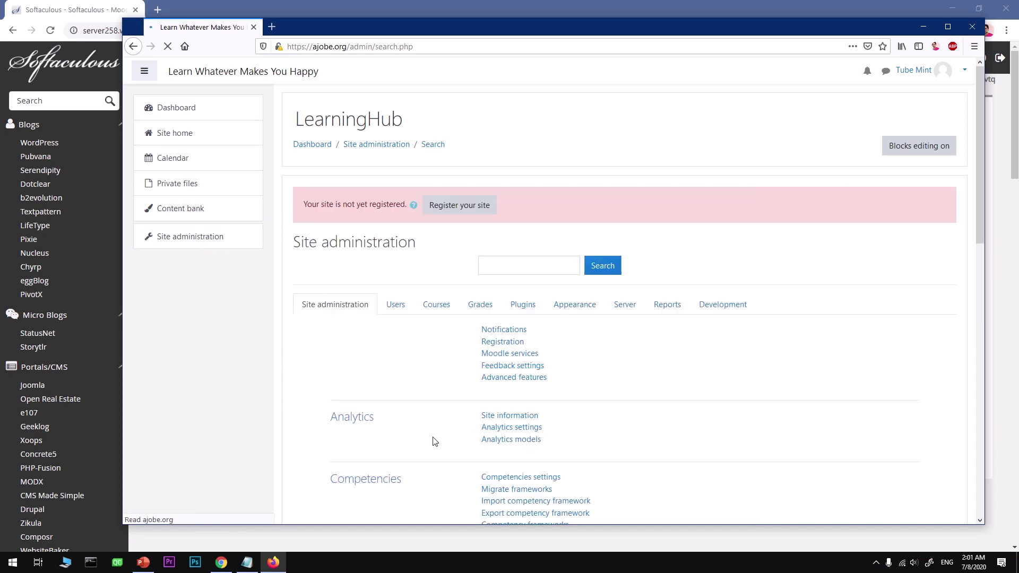
scroll(685, 384, down, 15)
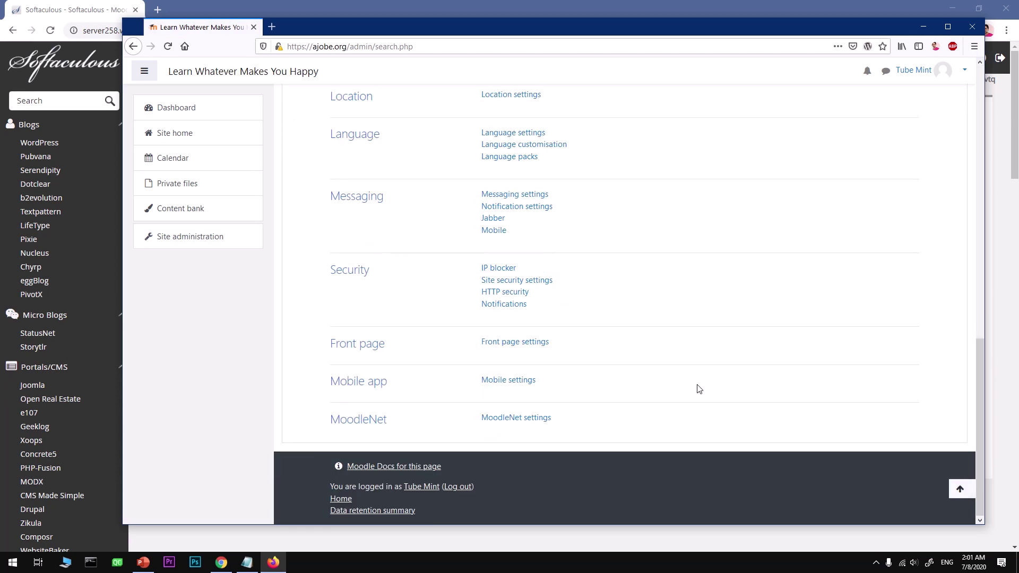
scroll(699, 389, up, 6)
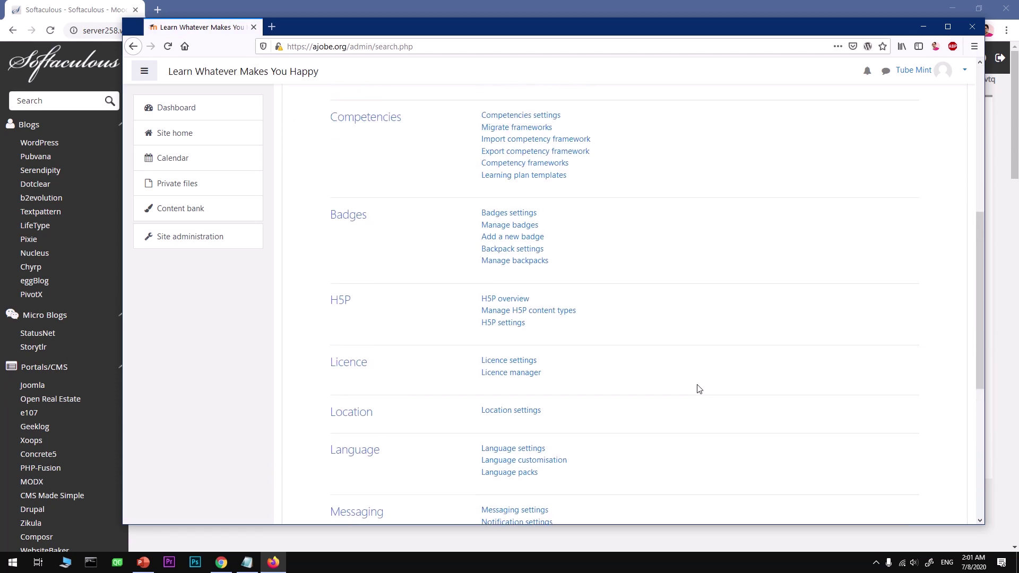
scroll(699, 389, up, 3)
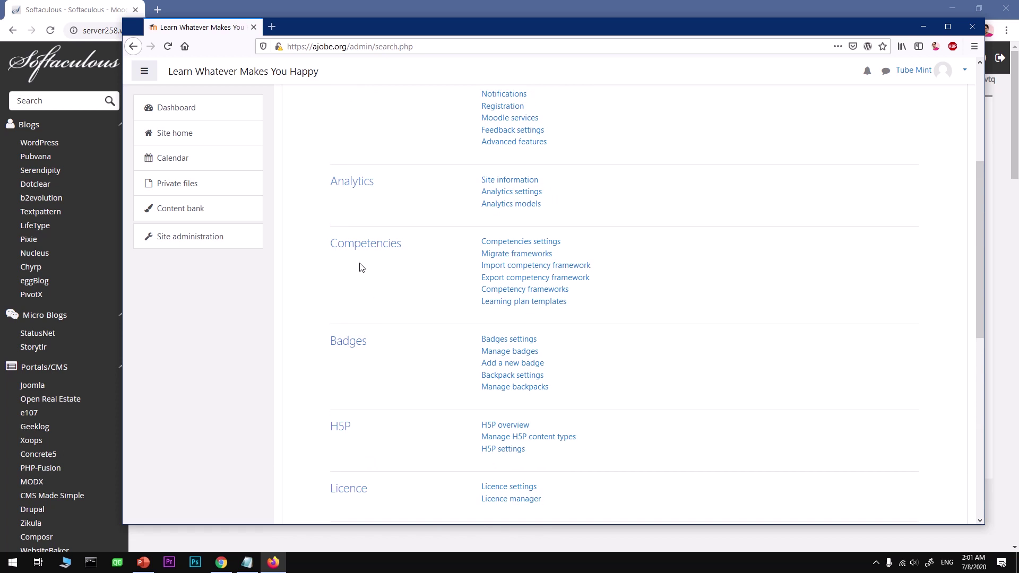
scroll(389, 250, up, 2)
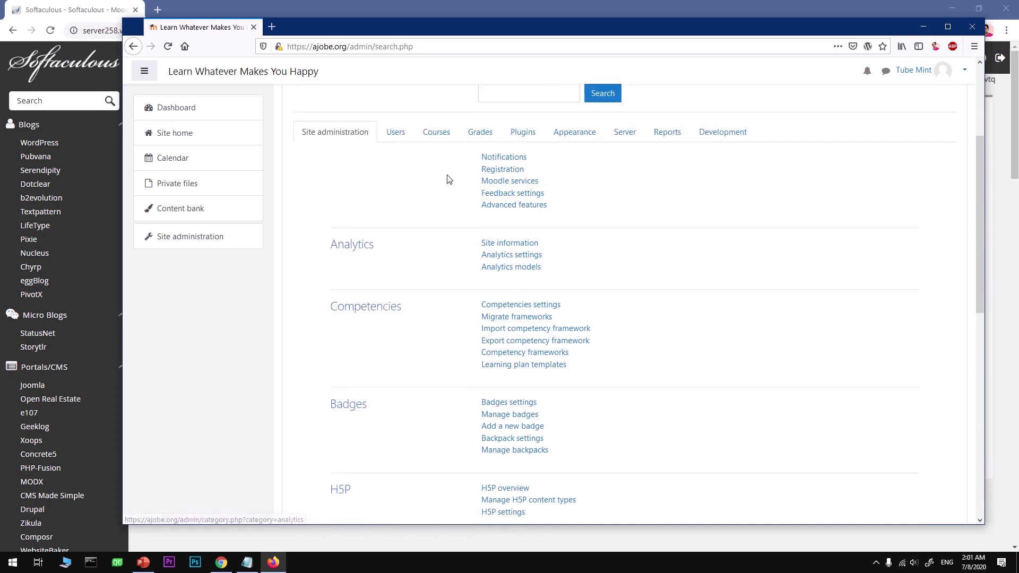
Browse the Users, Courses, Grades, Plugins, Appearance, Server, Reports and Development categories, then return to General.
click(399, 134)
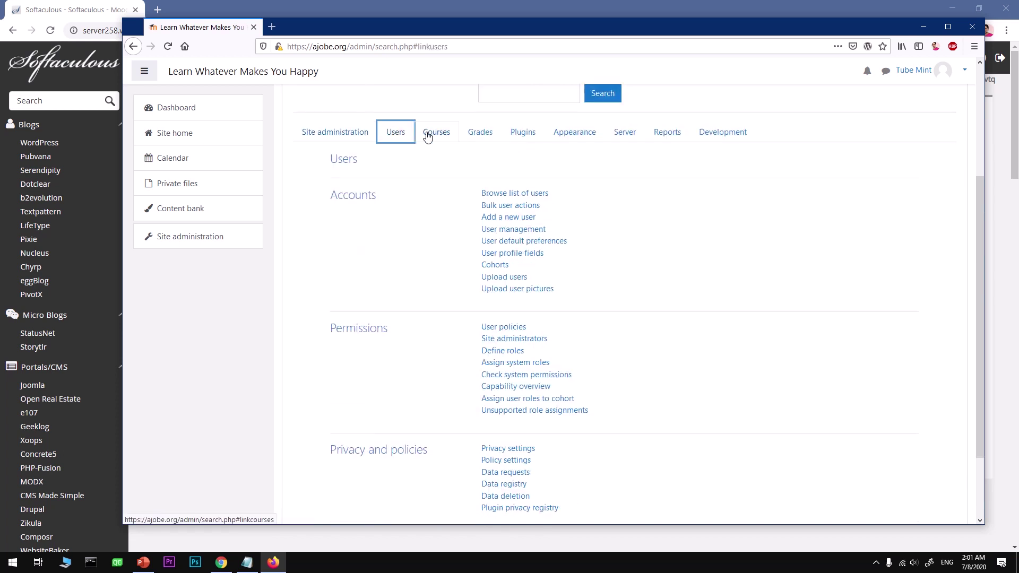
click(428, 137)
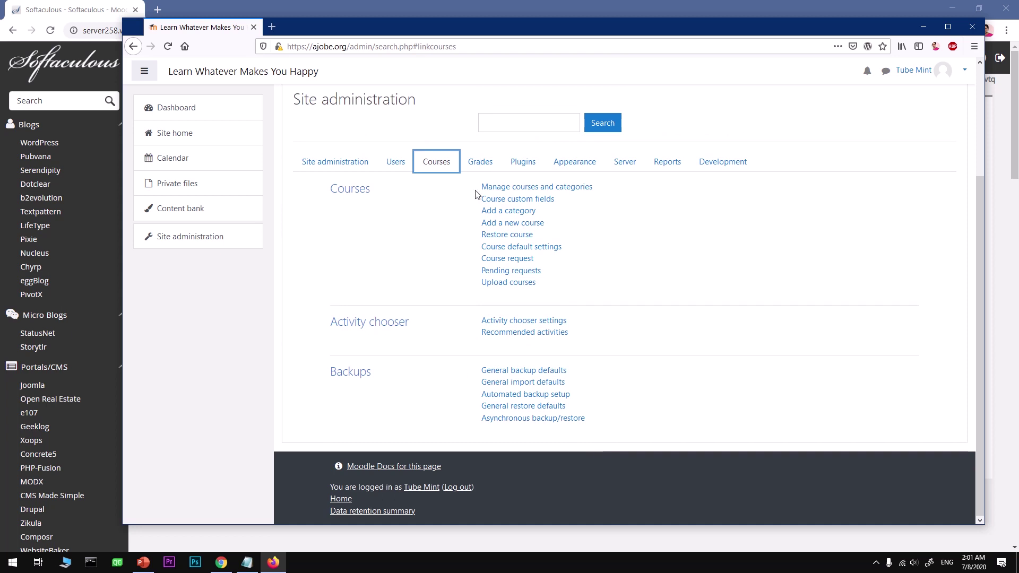
click(481, 162)
click(525, 273)
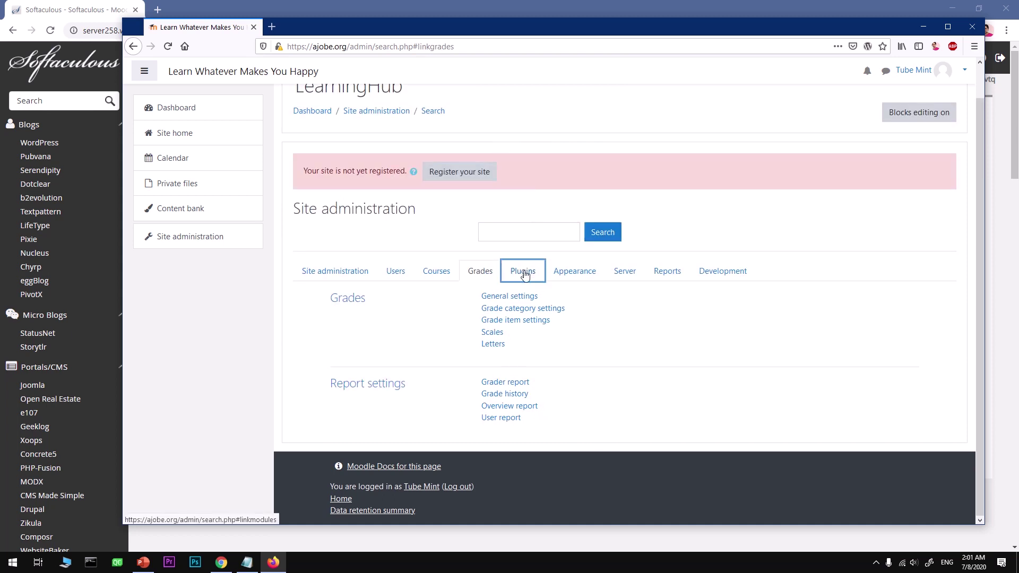
click(581, 277)
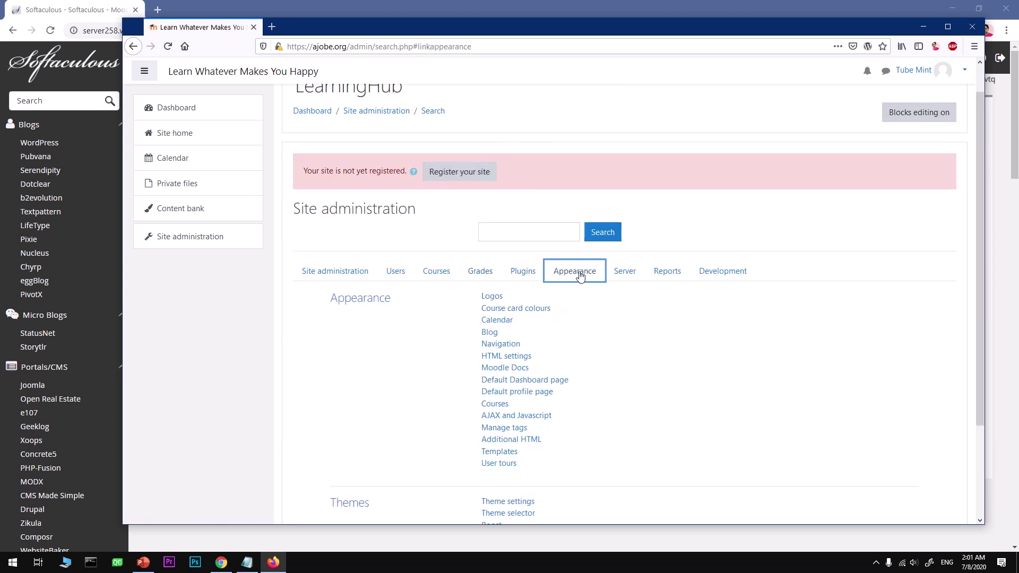
click(624, 276)
click(665, 284)
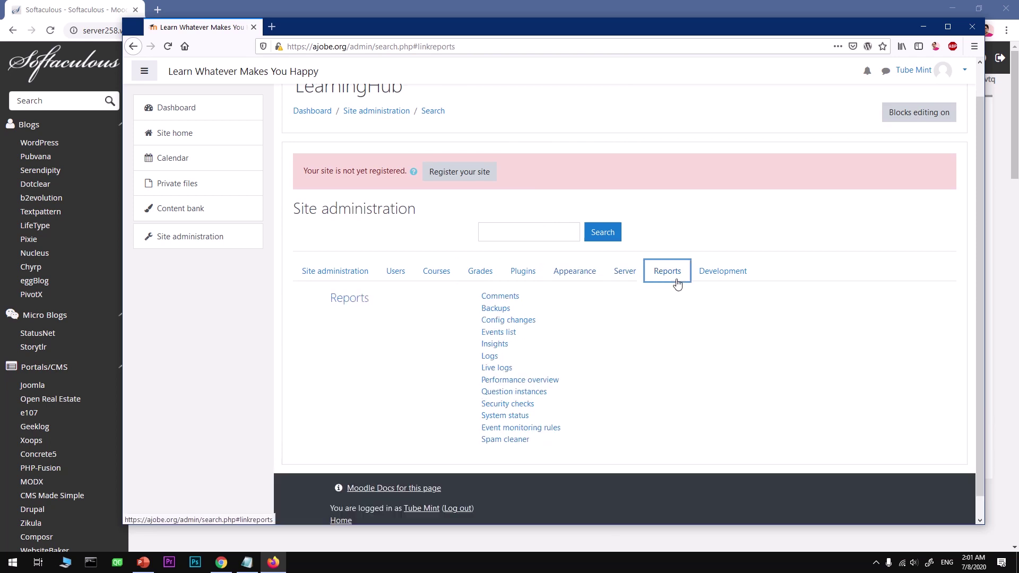
click(721, 282)
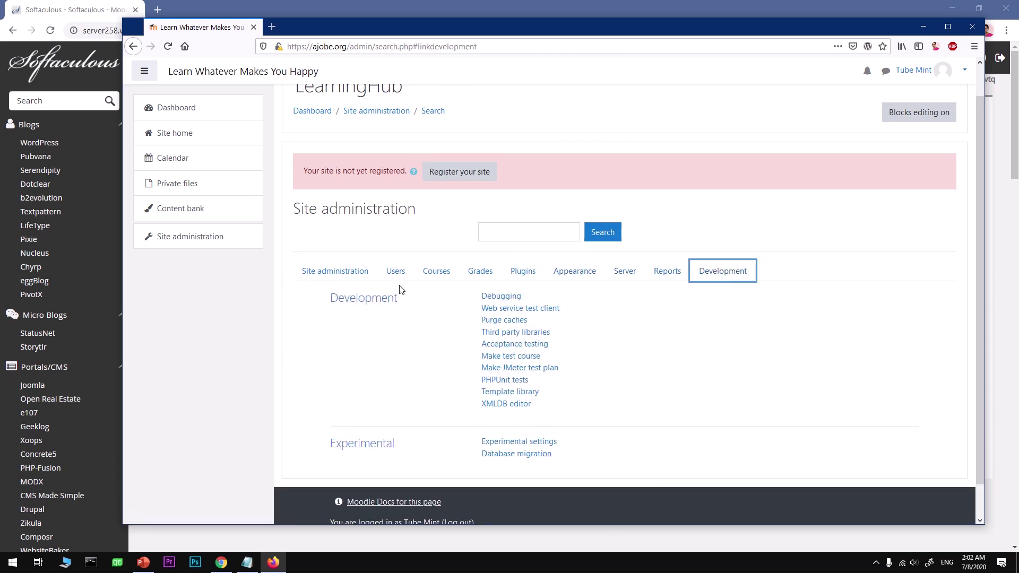
click(344, 272)
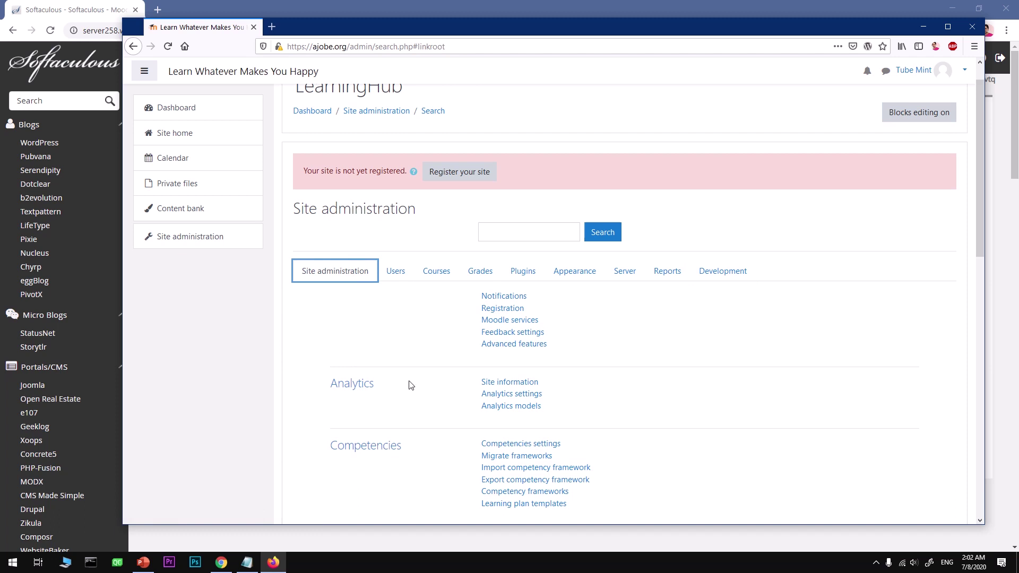
Scroll the Site administration page, then view the Users and Courses categories.
scroll(391, 453, down, 3)
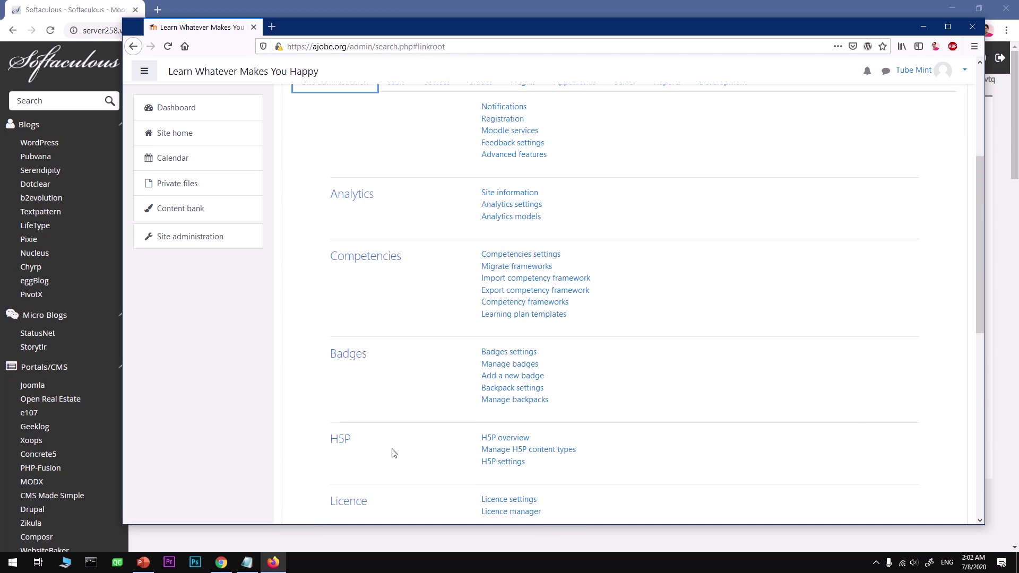
scroll(394, 453, down, 4)
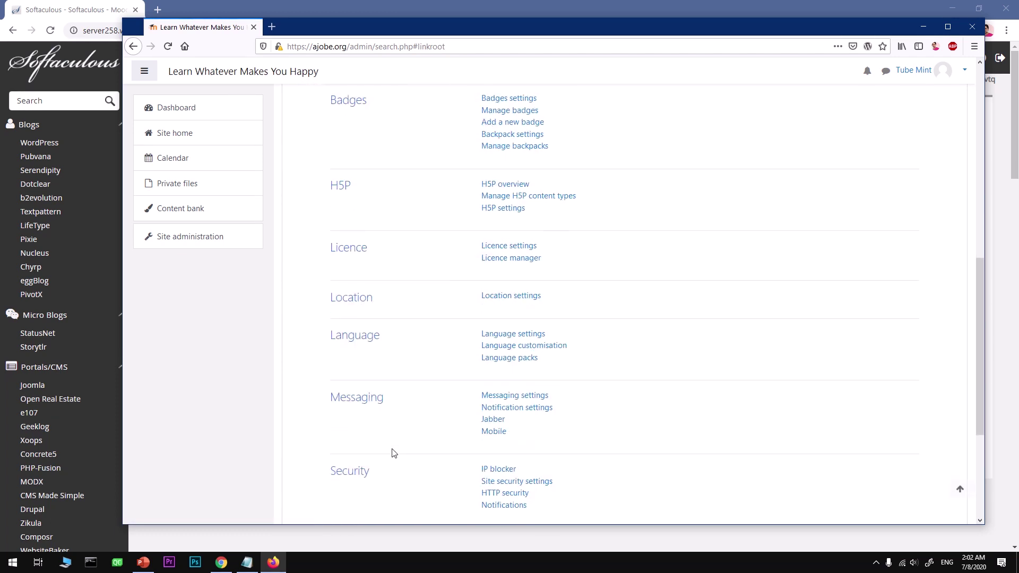
scroll(393, 453, down, 3)
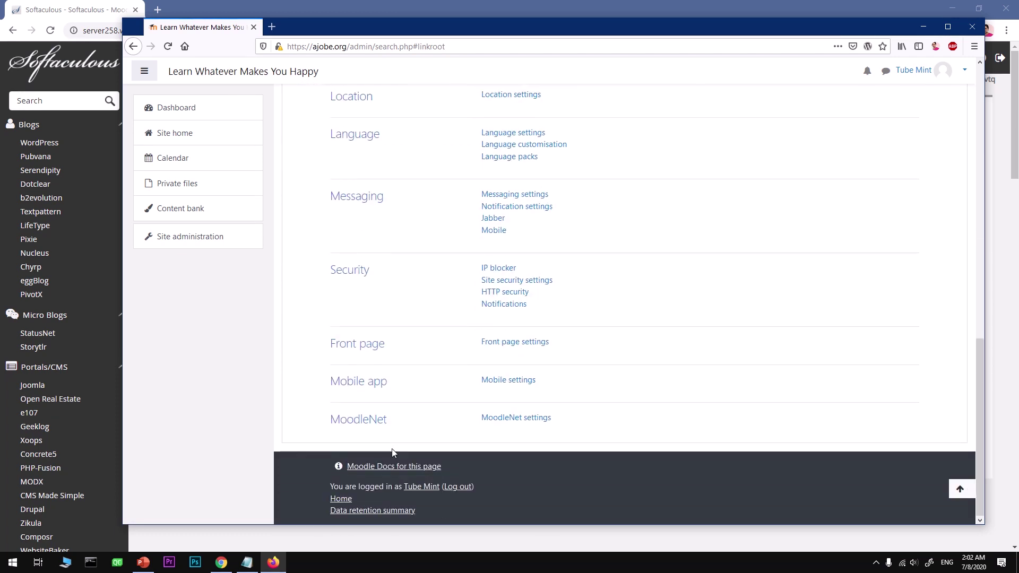
scroll(394, 453, up, 10)
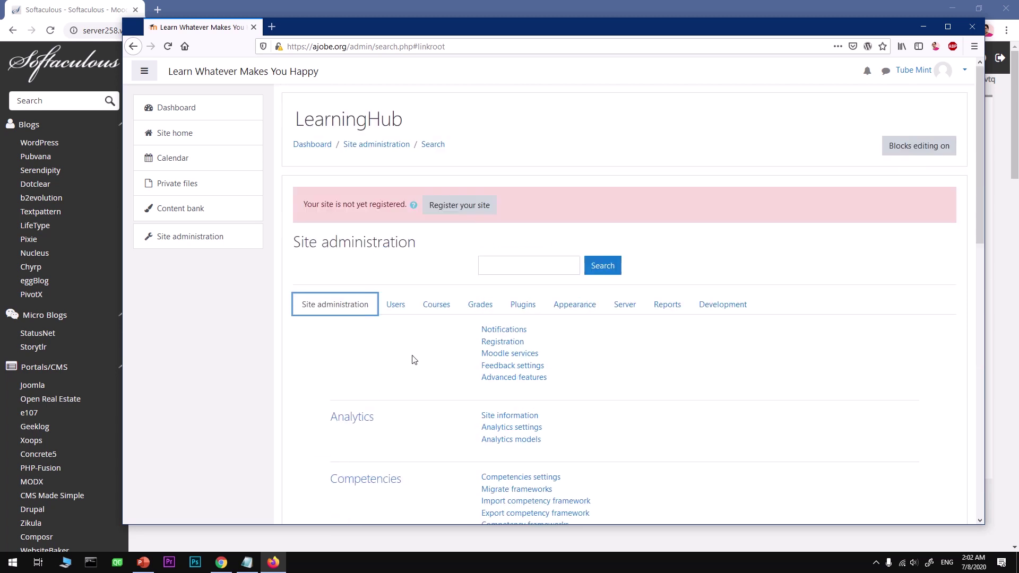
click(399, 311)
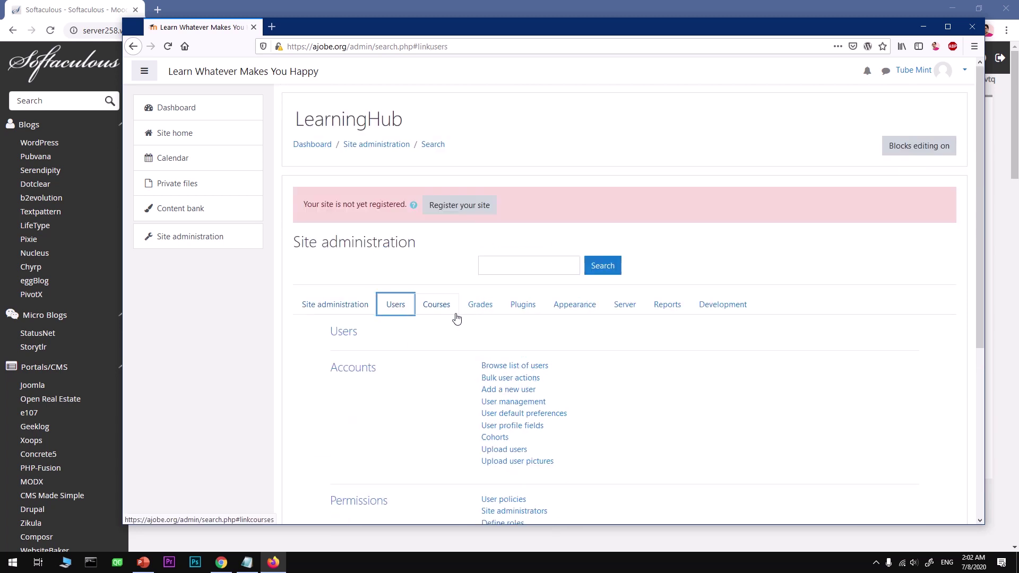
click(453, 314)
Show the Grades category links and briefly open and close the account menu.
click(484, 316)
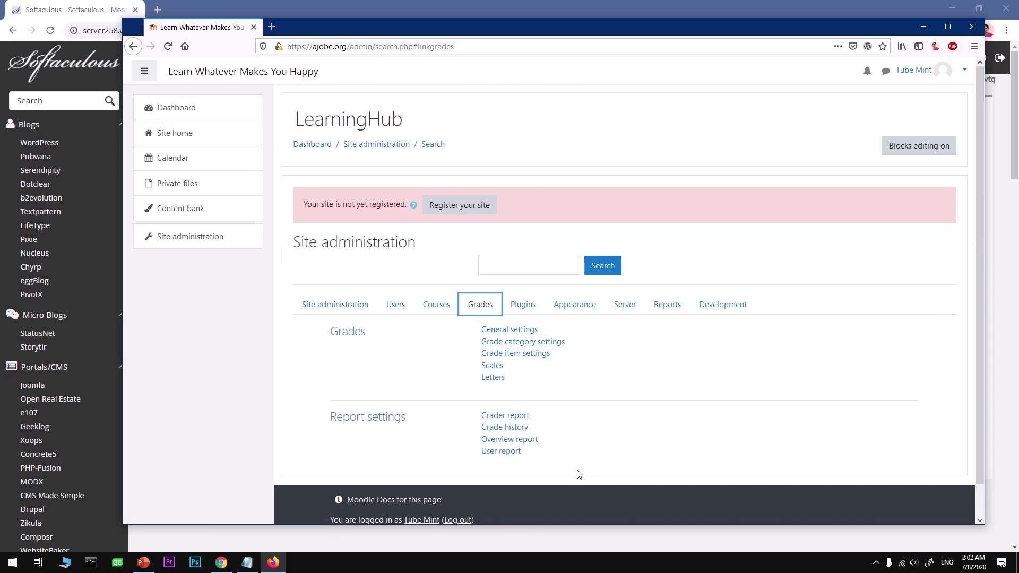
click(954, 71)
click(954, 71)
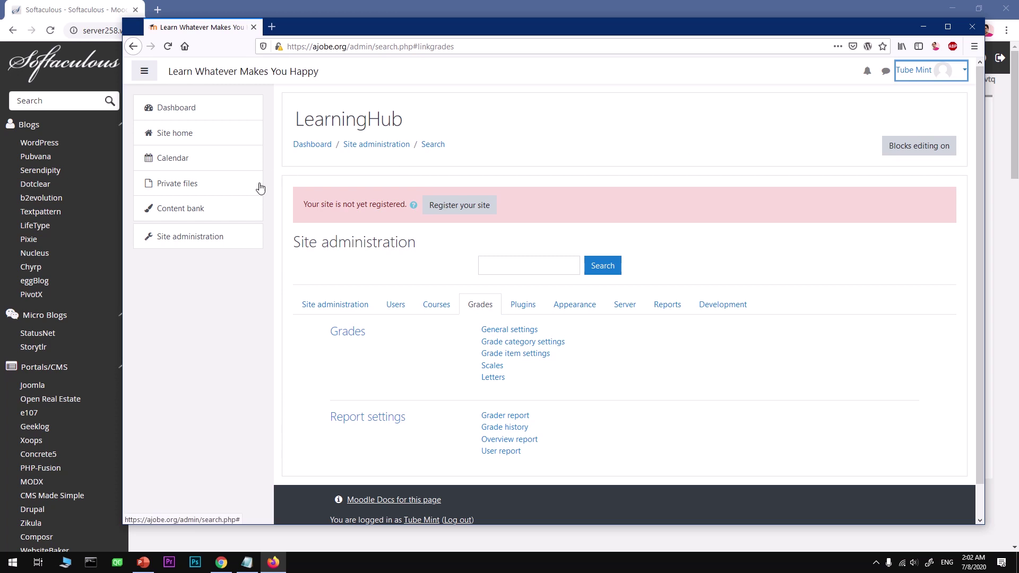